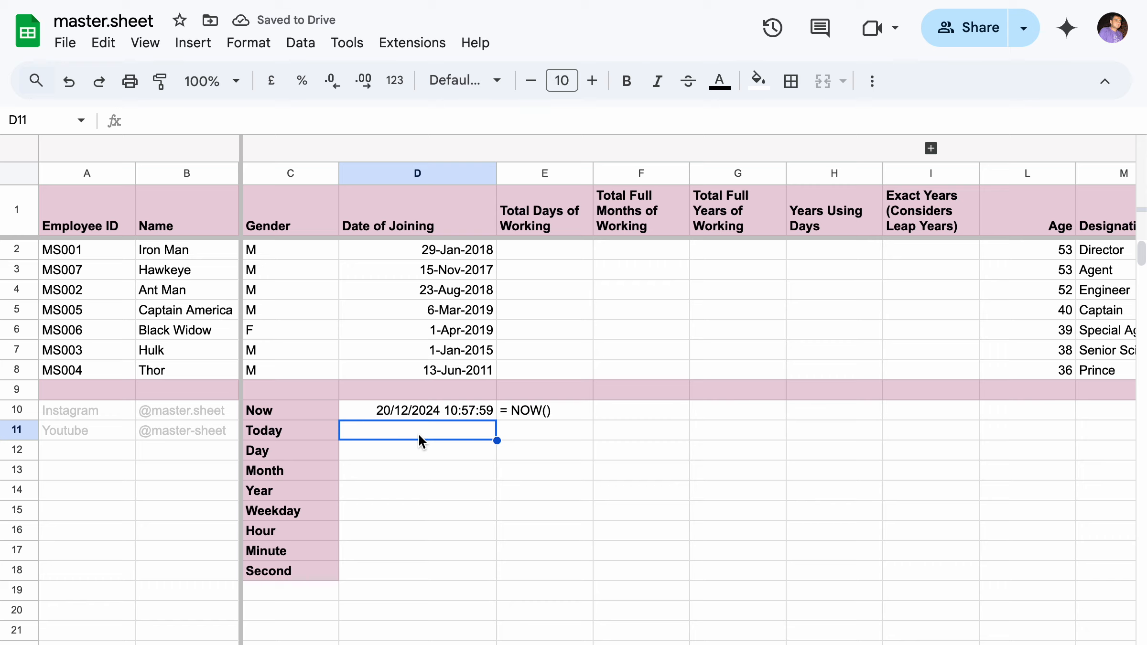
Enter the formula = TODAY() in D11, the cell beside the Today label.
{"action": "type", "text": "= TODAY"}
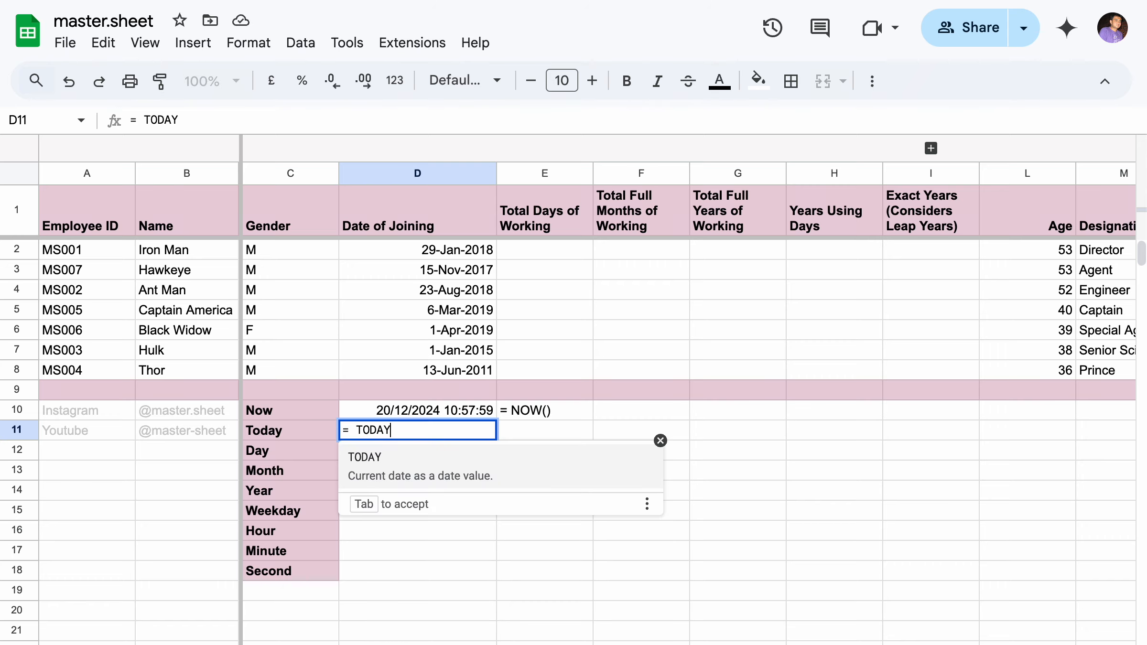
{"action": "type", "text": "()"}
{"action": "key", "text": "Return"}
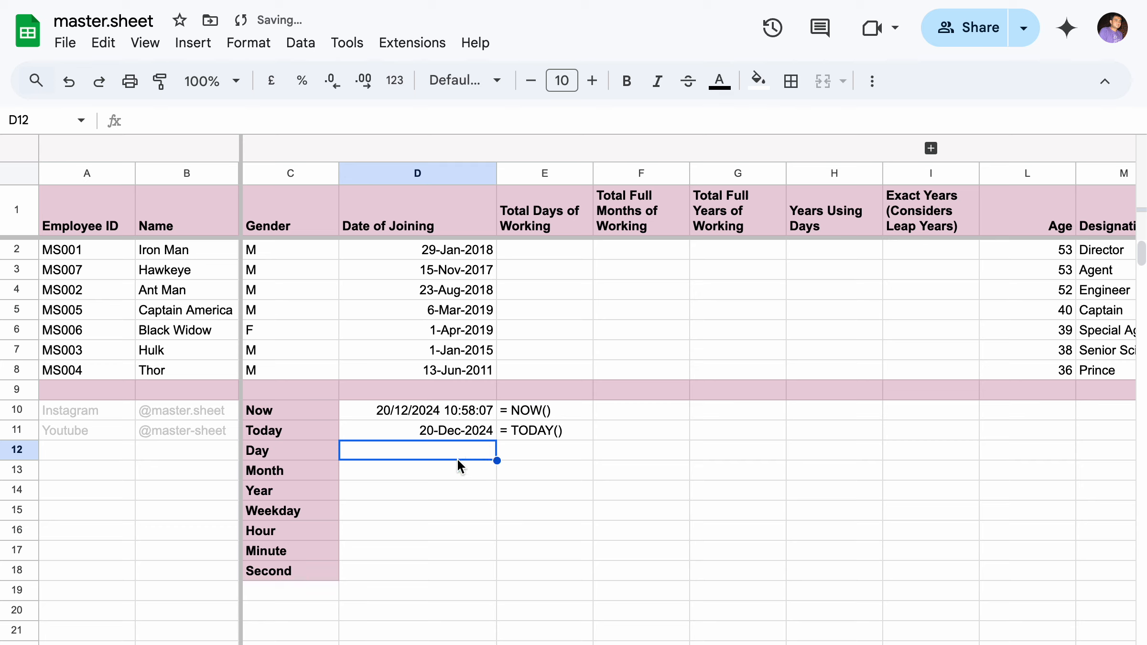
Enter = DAY(D10) in D12 to extract the day from the Now timestamp.
{"action": "type", "text": "= DAT"}
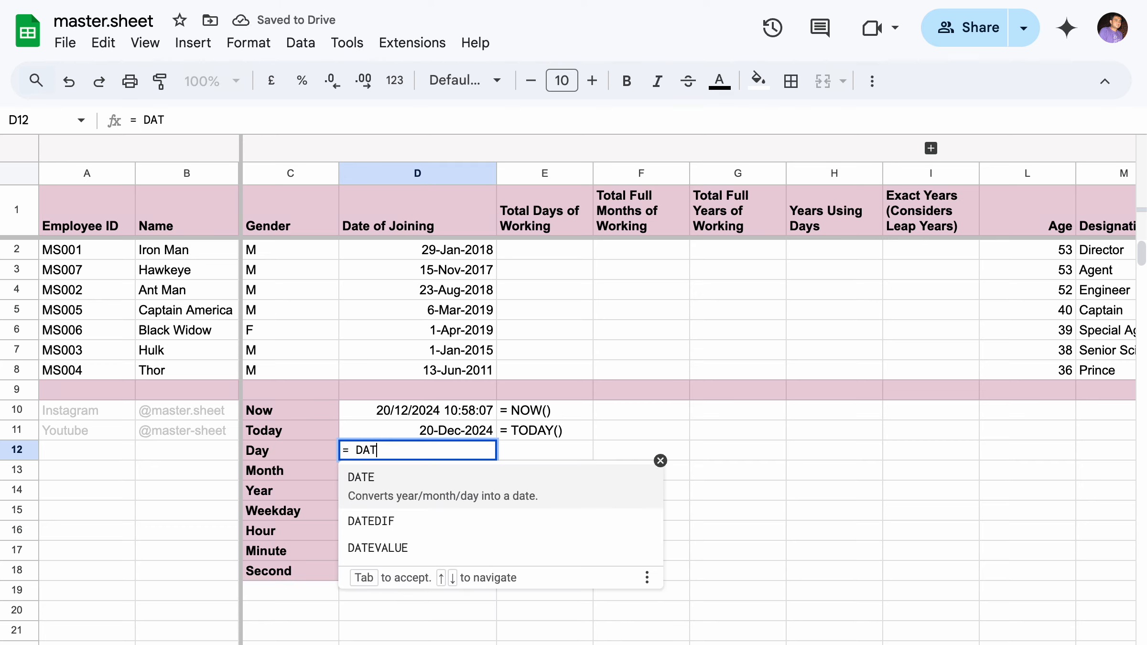
{"action": "key", "text": "BackSpace"}
{"action": "type", "text": "Y"}
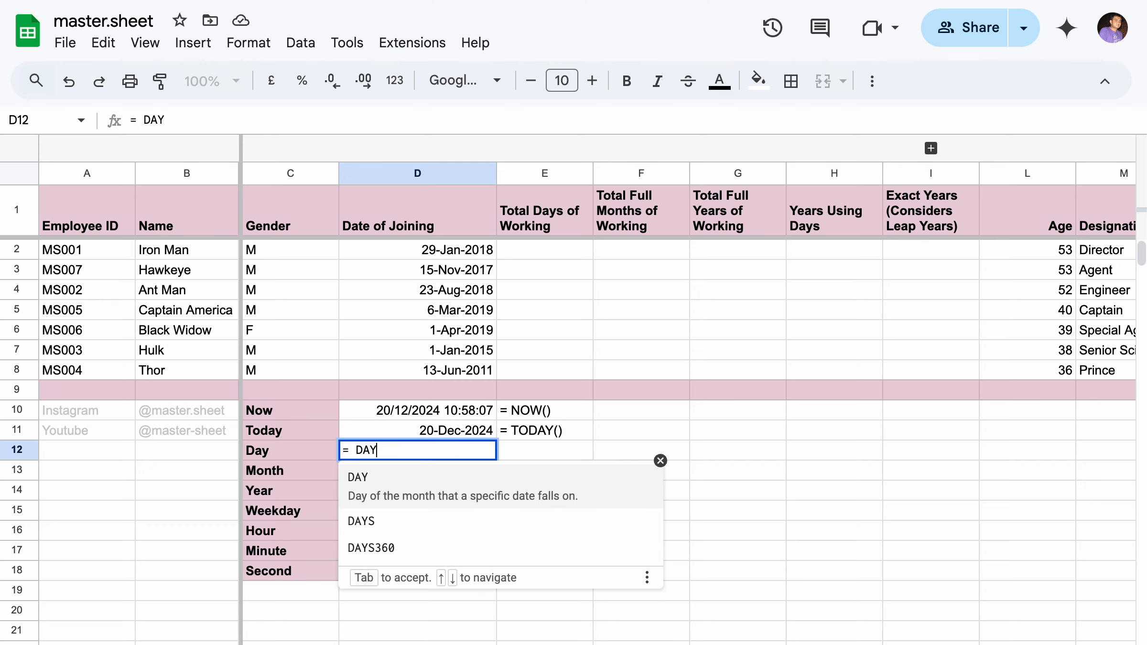
{"action": "type", "text": "("}
{"action": "left_click", "coordinate": [436, 412]}
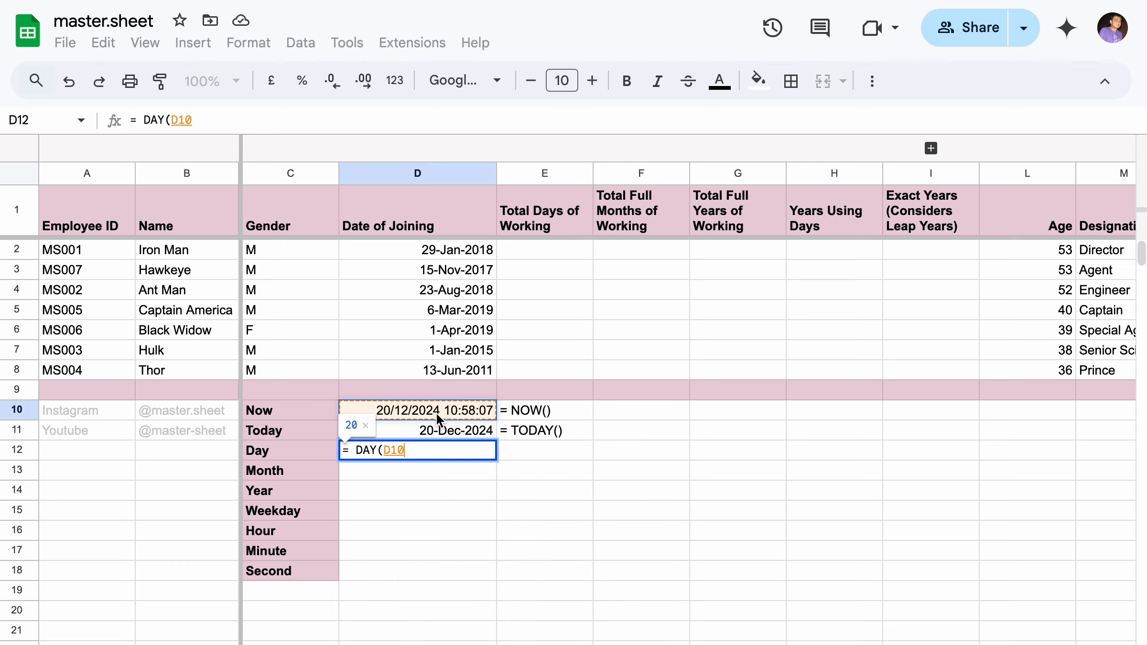
{"action": "type", "text": ")"}
{"action": "key", "text": "Return"}
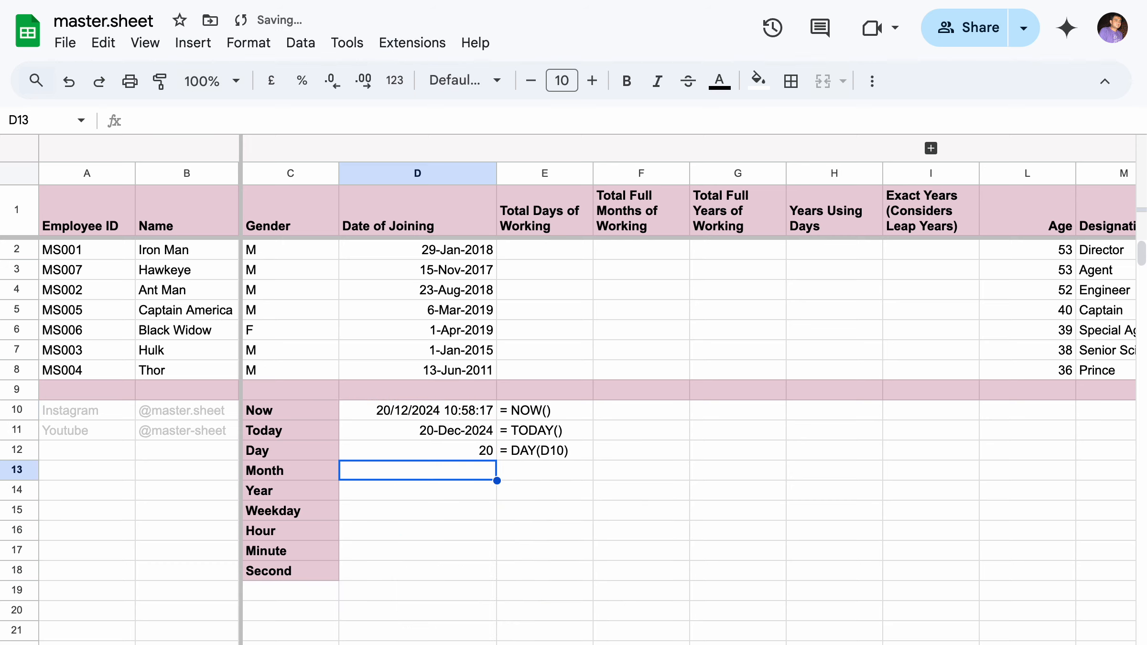
Enter = MONTH(D10) in D13 to extract the month from the Now timestamp.
{"action": "type", "text": "= MONTH("}
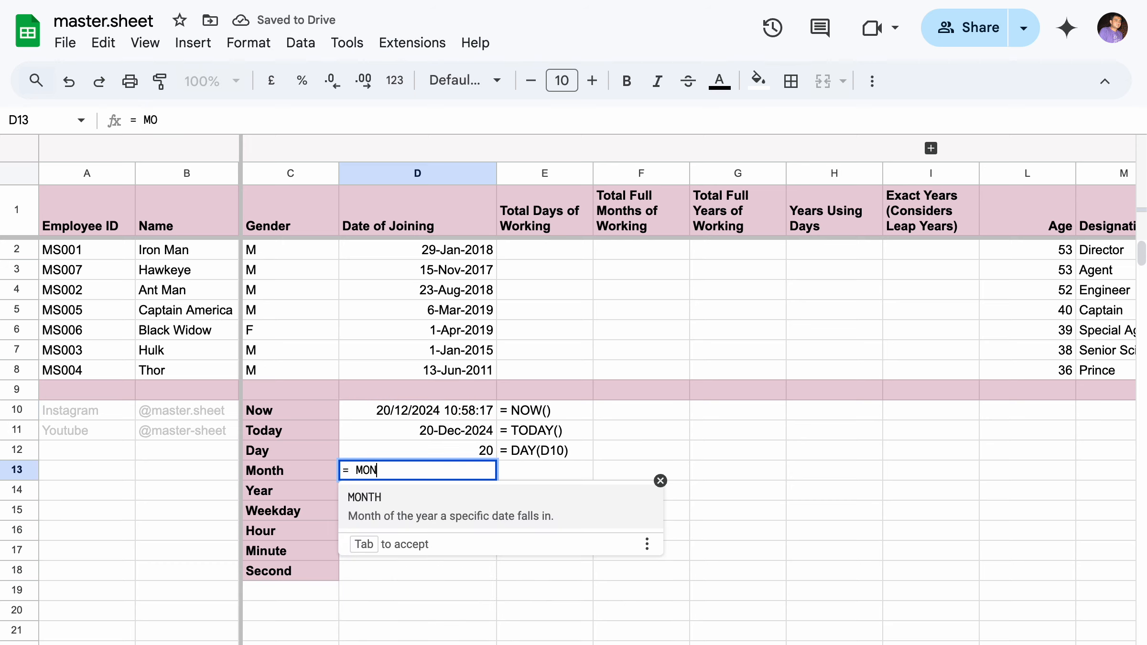
{"action": "left_click", "coordinate": [430, 423]}
{"action": "type", "text": ")"}
{"action": "key", "text": "Return"}
Enter = YEAR(D10) in D14 to extract the year from the Now timestamp.
{"action": "type", "text": "= "}
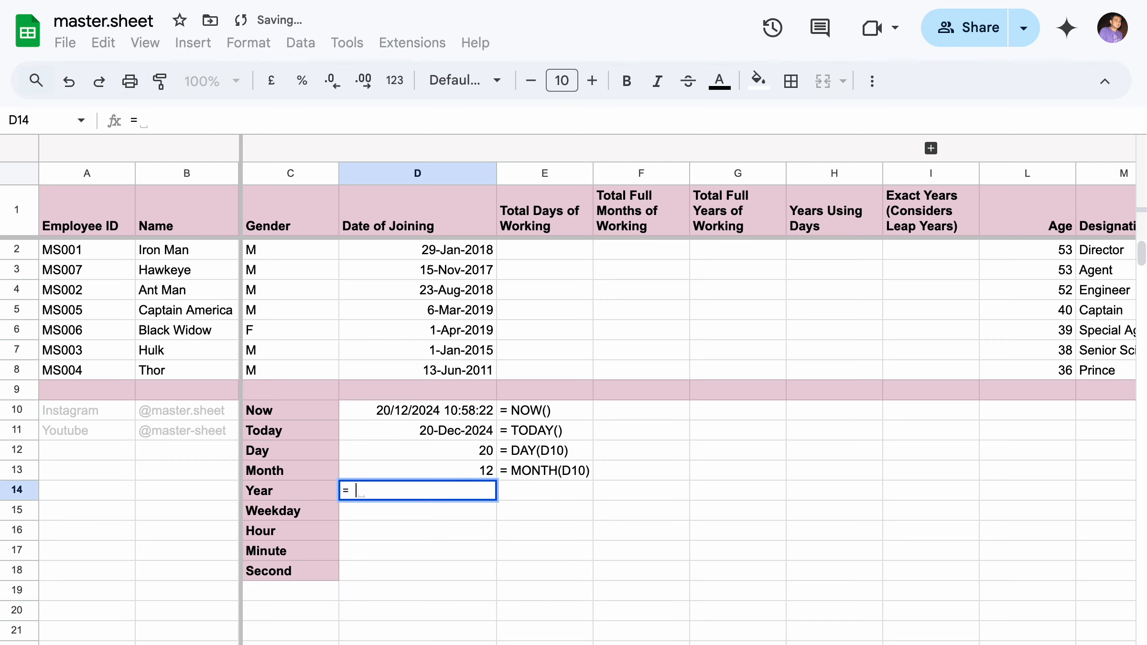
{"action": "type", "text": "YEAR("}
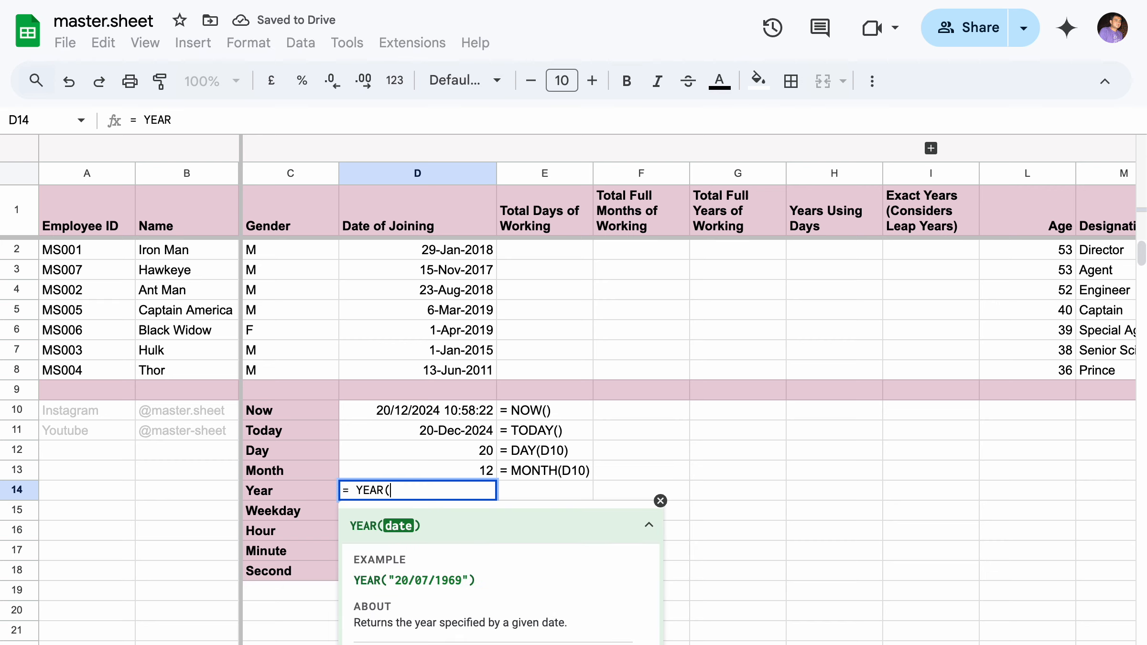
{"action": "left_click", "coordinate": [440, 411]}
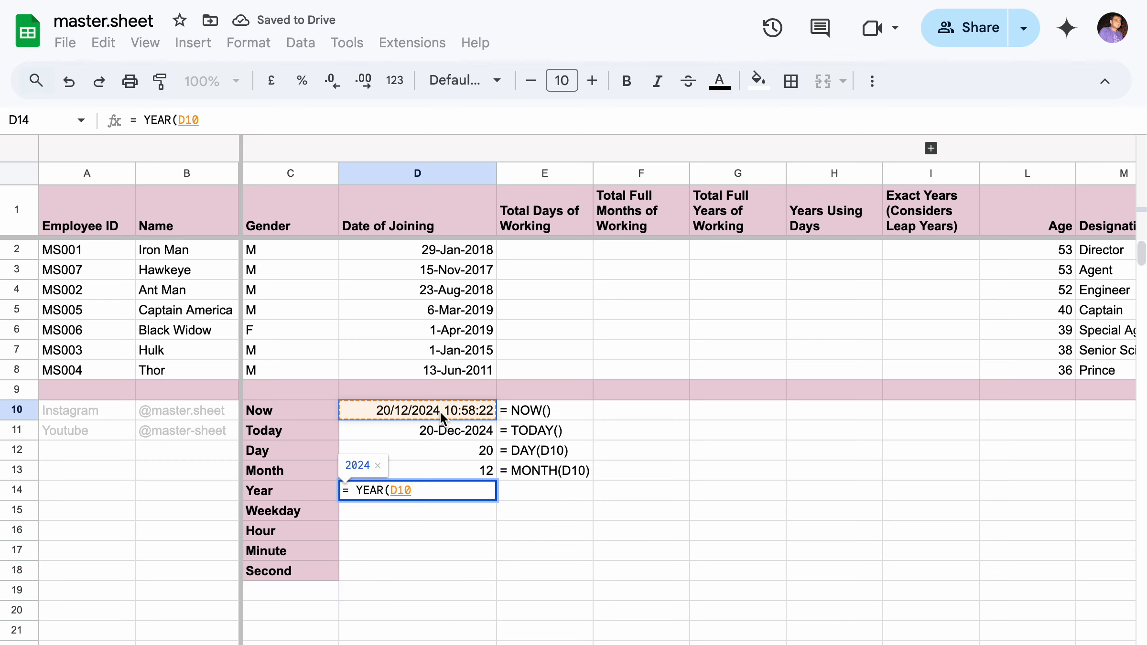
{"action": "type", "text": ")"}
{"action": "key", "text": "Return"}
Enter = WEEKDAY(D10) in D15 to return the weekday number of the Now timestamp.
{"action": "type", "text": "= "}
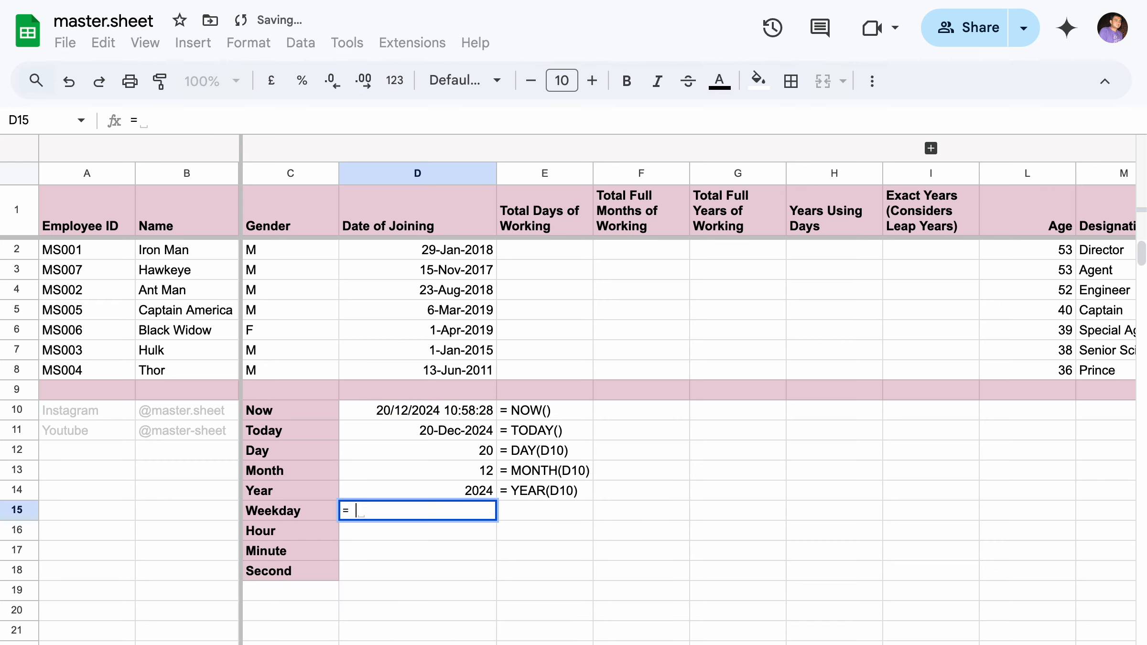
{"action": "type", "text": "WEEKDAY("}
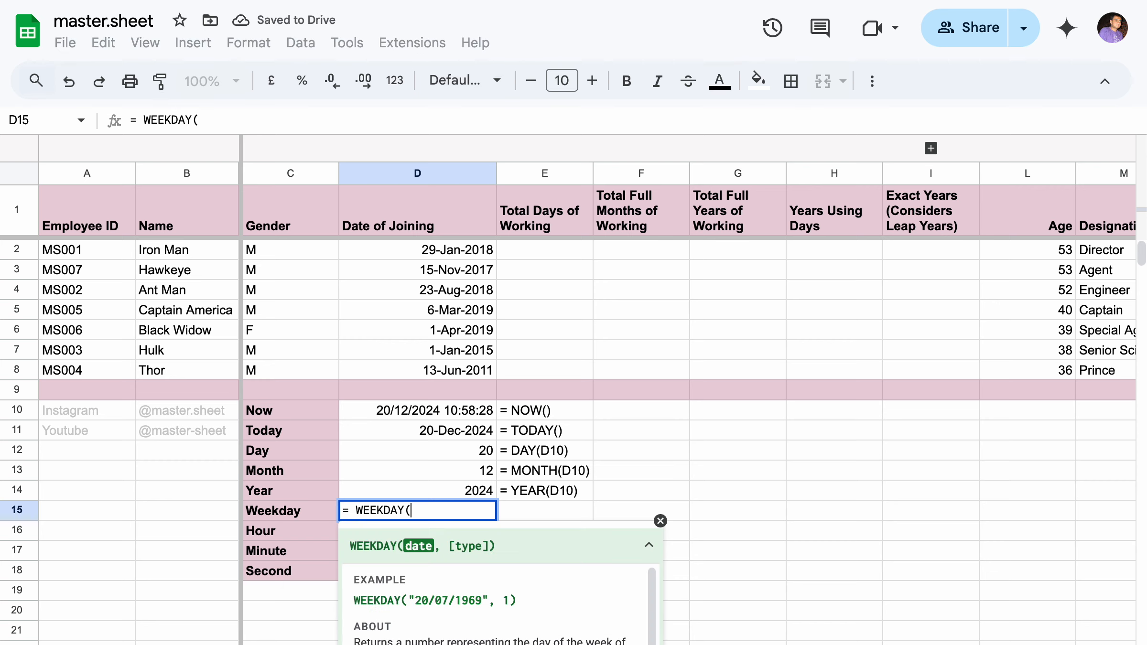
{"action": "left_click", "coordinate": [438, 410]}
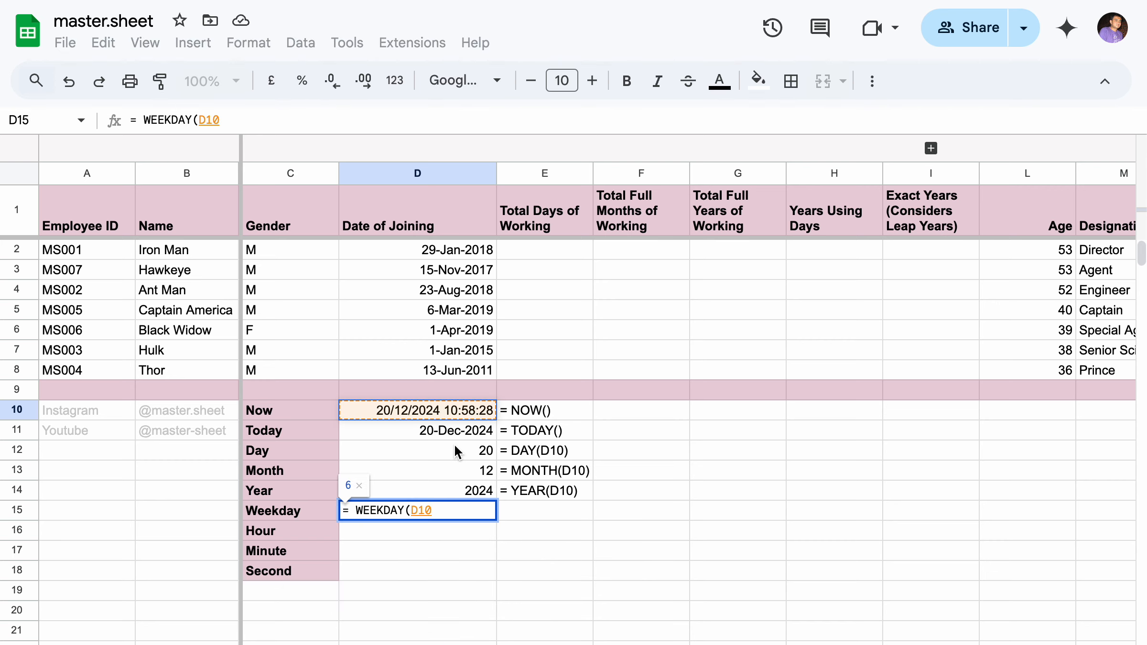
{"action": "type", "text": ")"}
{"action": "key", "text": "Return"}
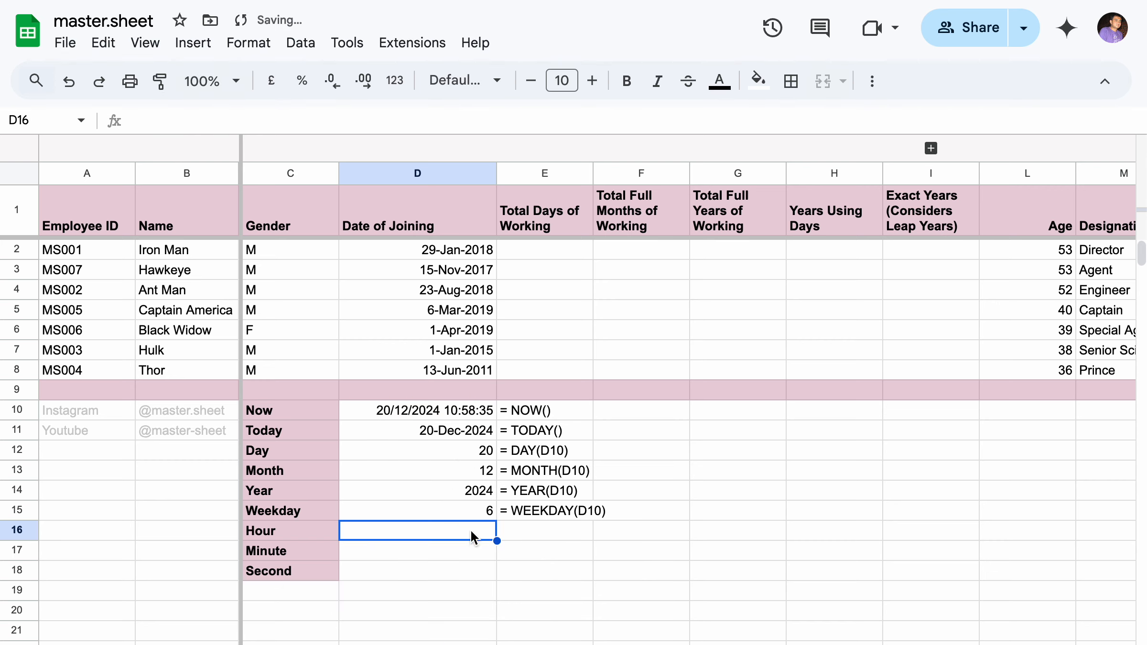
Add the note "Sunday = 1" in G15, in the Weekday row, to explain the weekday numbering.
{"action": "left_click", "coordinate": [481, 512]}
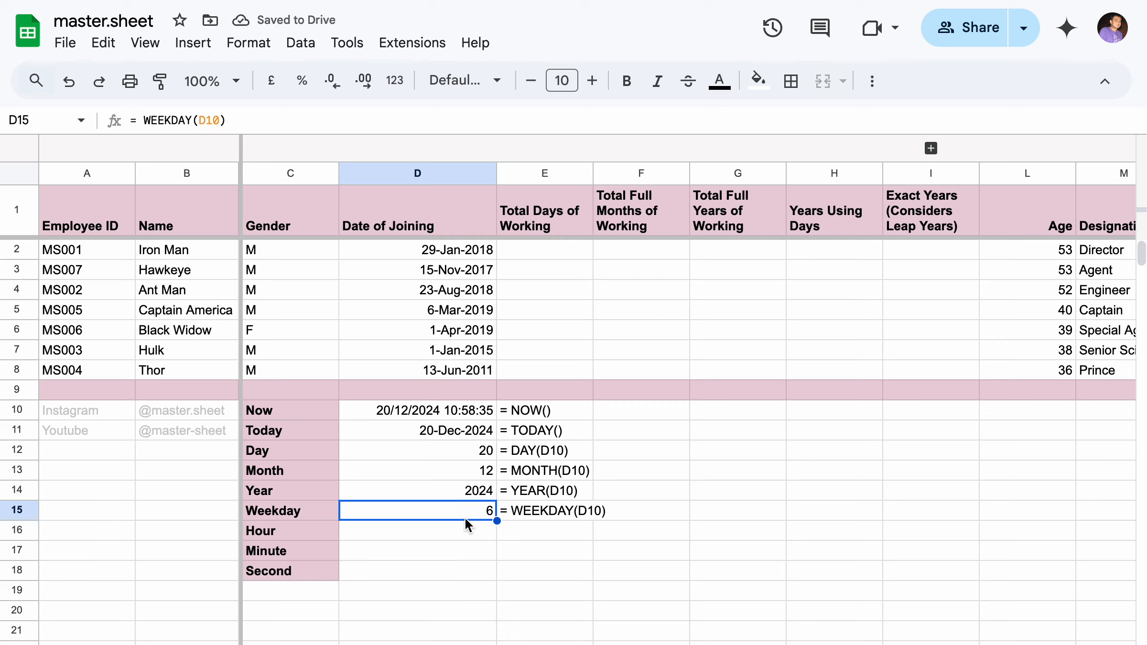
{"action": "left_click", "coordinate": [674, 511]}
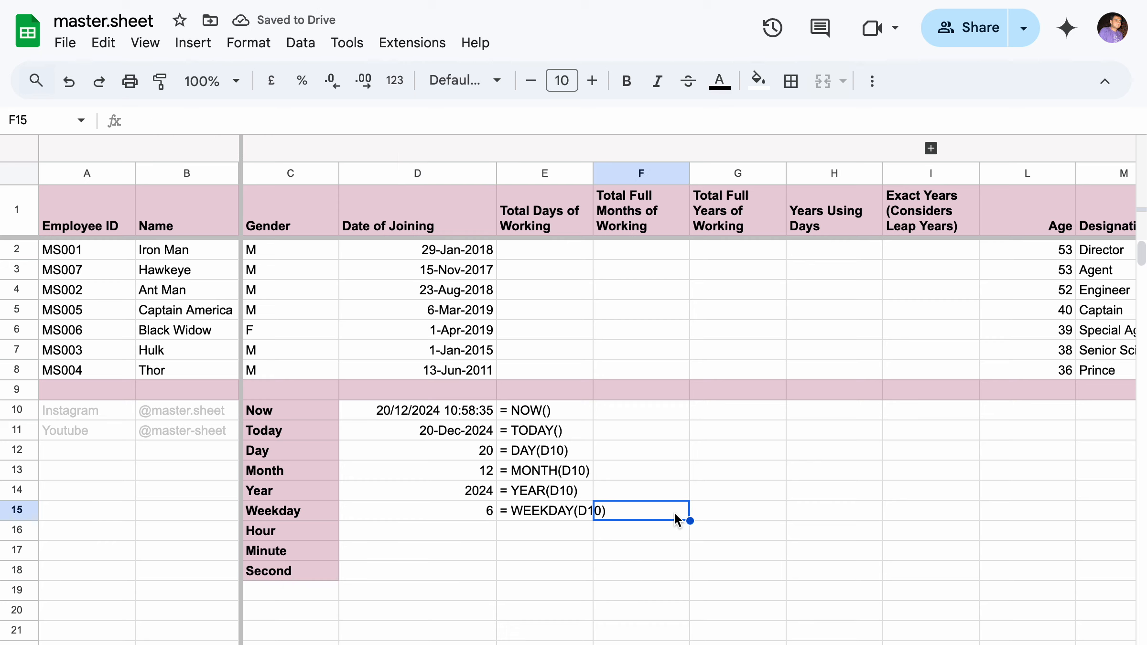
{"action": "left_click", "coordinate": [729, 507]}
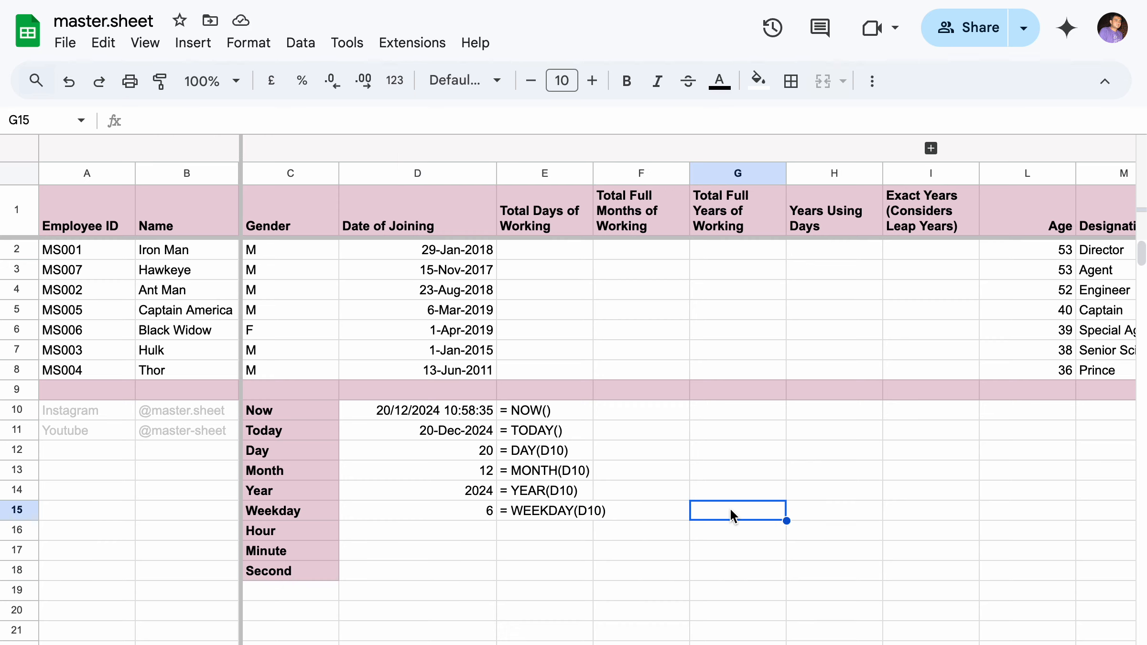
{"action": "type", "text": "Monday"}
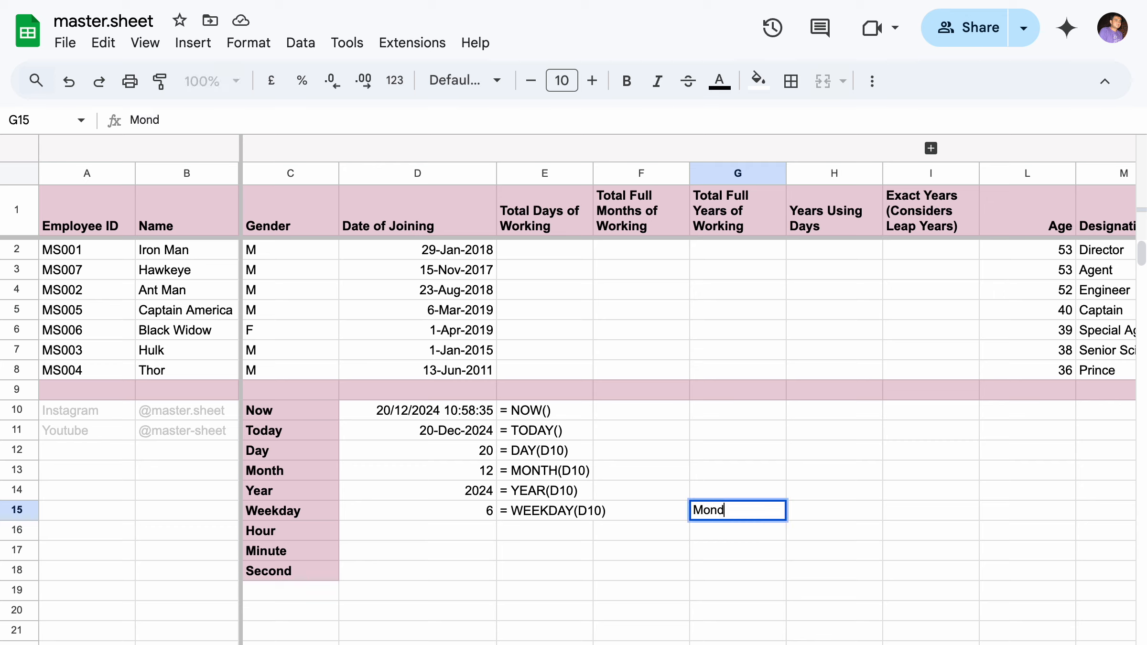
{"action": "key", "text": "BackSpace"}
{"action": "key", "text": "BackSpace"}
{"action": "key", "text": "BackSpace"}
{"action": "key", "text": "BackSpace"}
{"action": "key", "text": "BackSpace"}
{"action": "key", "text": "BackSpace"}
{"action": "type", "text": "Sunday = 1"}
{"action": "key", "text": "Tab"}
Add the note "Saturday = 7" in H15, beside the Sunday note.
{"action": "type", "text": "Satuyrd"}
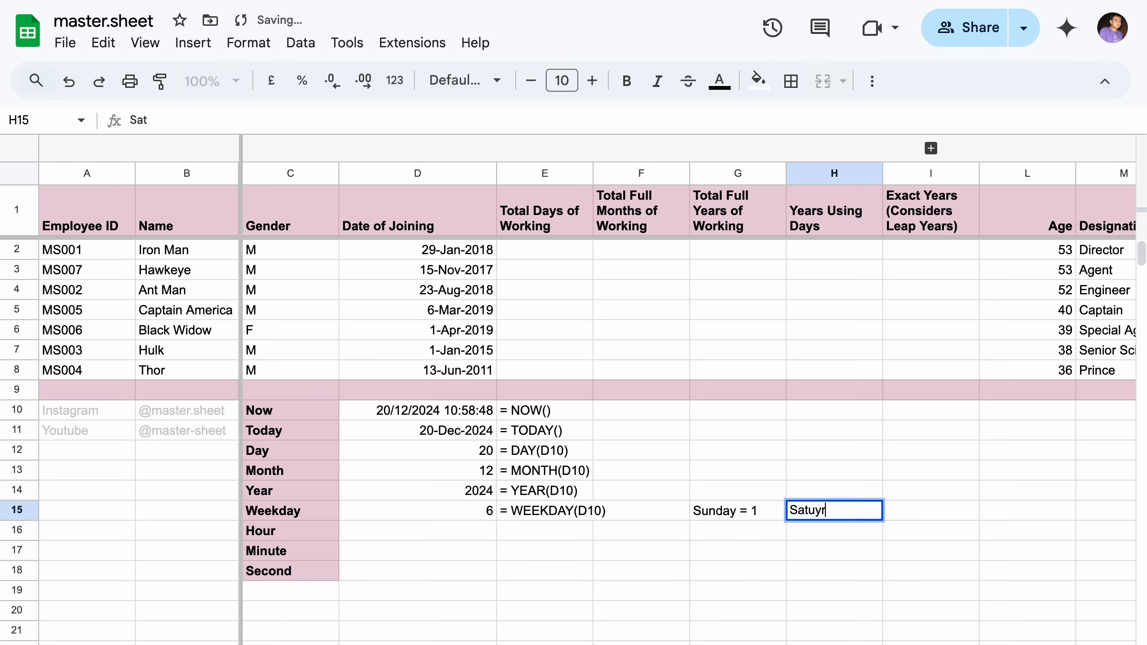
{"action": "key", "text": "BackSpace"}
{"action": "key", "text": "BackSpace"}
{"action": "key", "text": "BackSpace"}
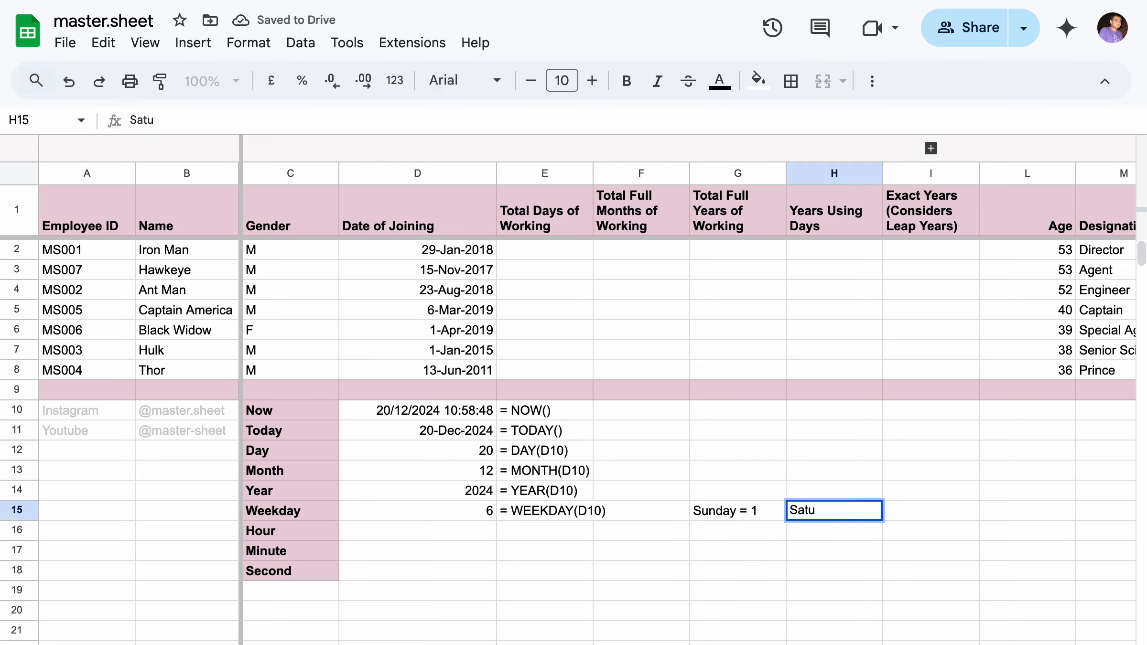
{"action": "type", "text": "rday = "}
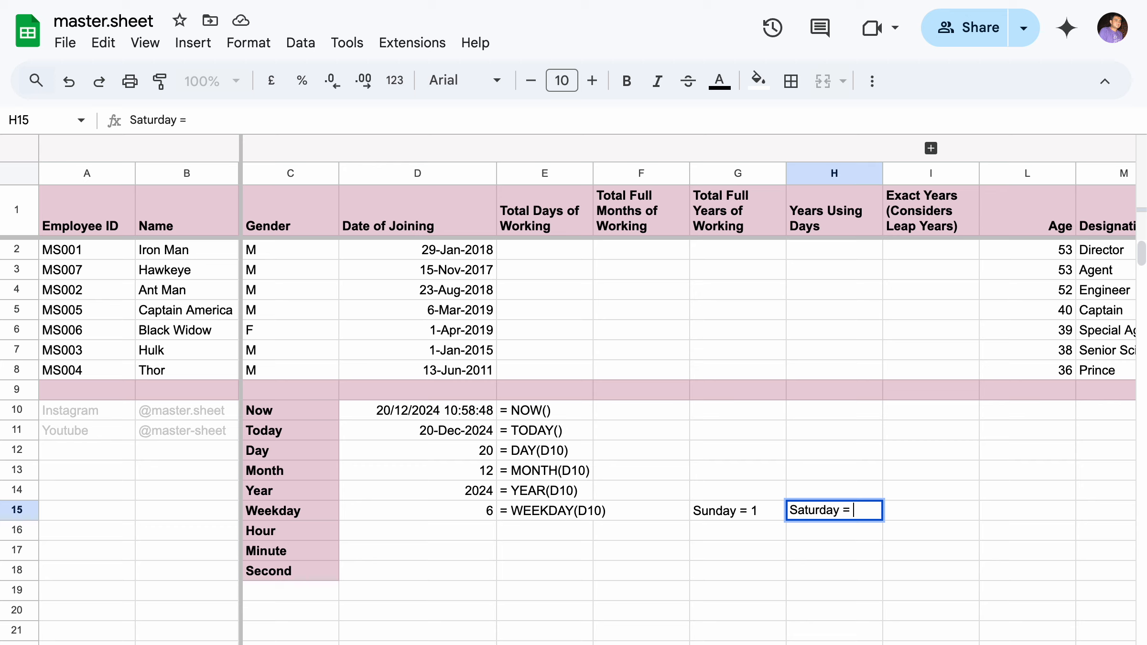
{"action": "type", "text": "7"}
{"action": "key", "text": "Return"}
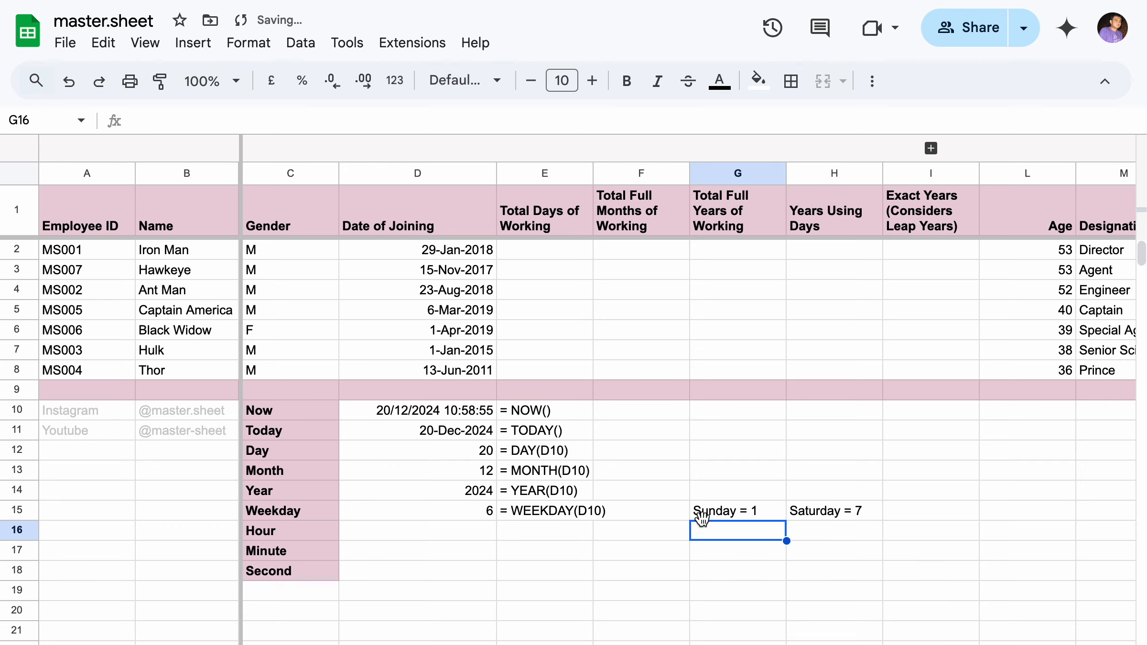
Enter = HOUR(D10) in D16 to extract the hour from the Now timestamp.
{"action": "left_click", "coordinate": [485, 520]}
{"action": "type", "text": "= "}
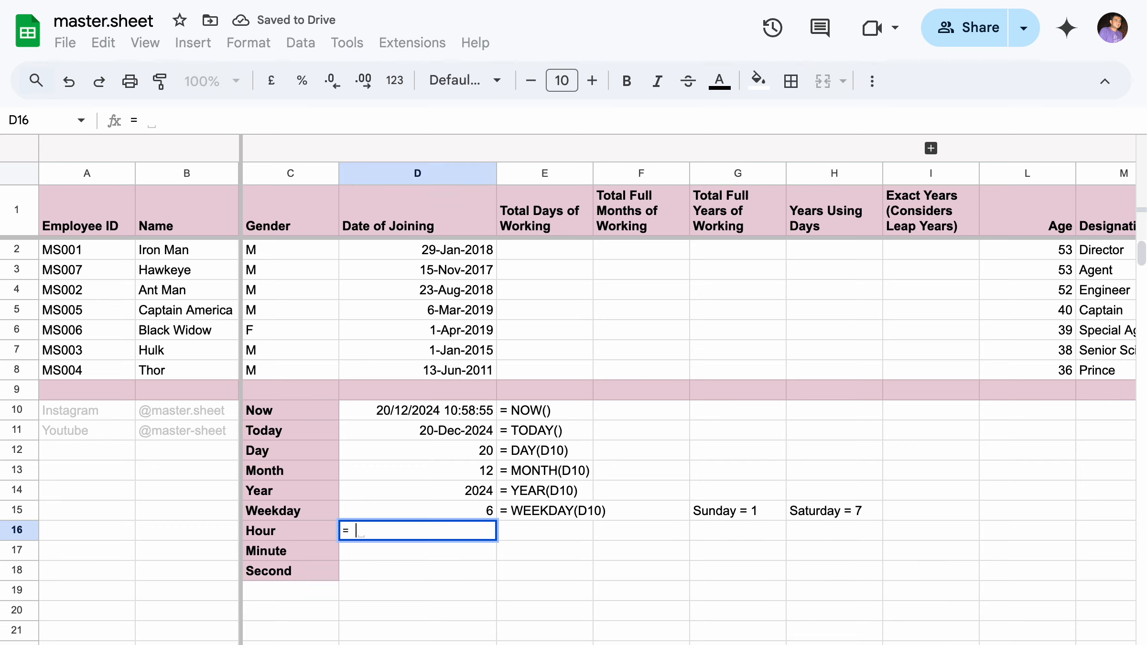
{"action": "type", "text": "HOUR("}
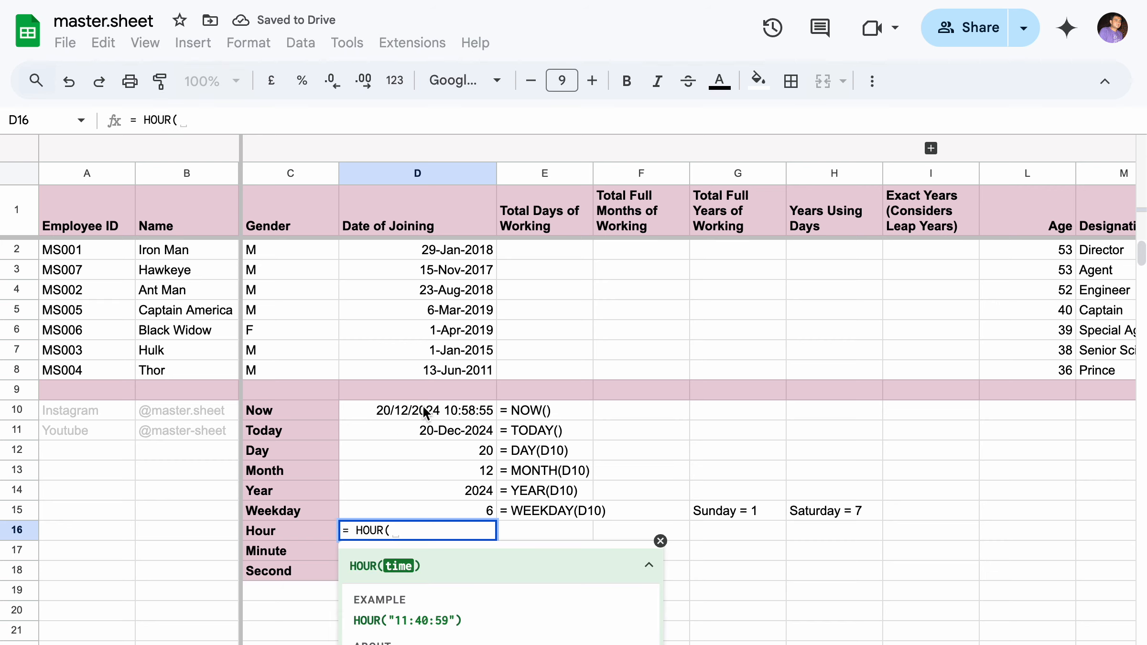
{"action": "left_click", "coordinate": [427, 411]}
{"action": "key", "text": "Return"}
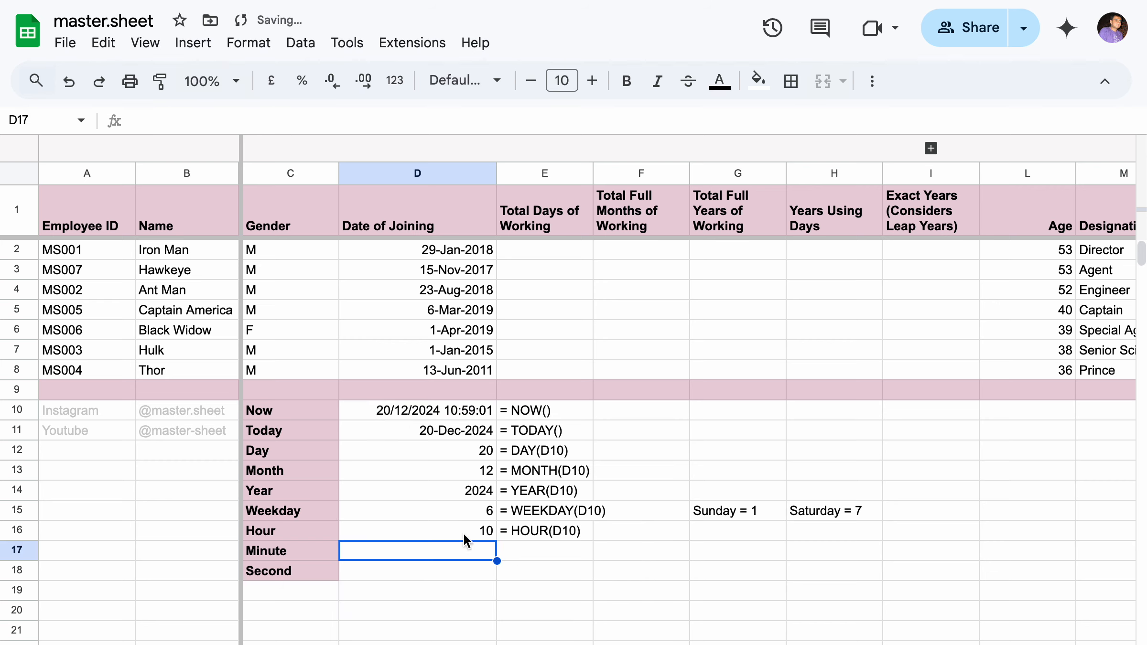
Enter = MINUTE(D10) in D17 to extract the minute from the Now timestamp.
{"action": "type", "text": "= MI"}
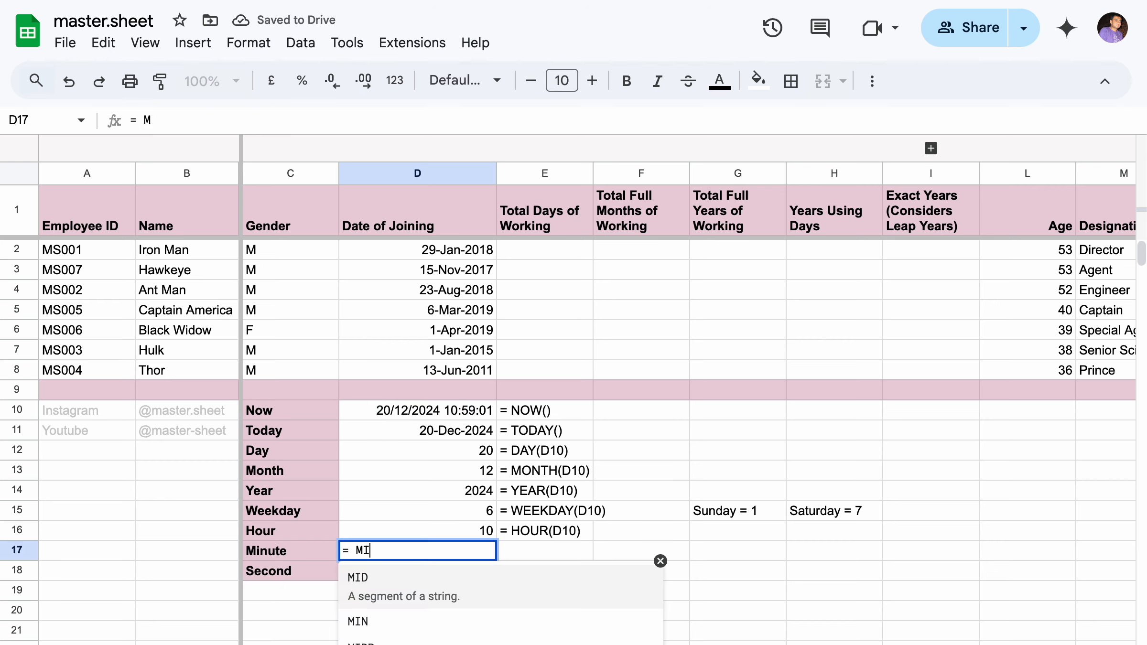
{"action": "type", "text": "NUTE("}
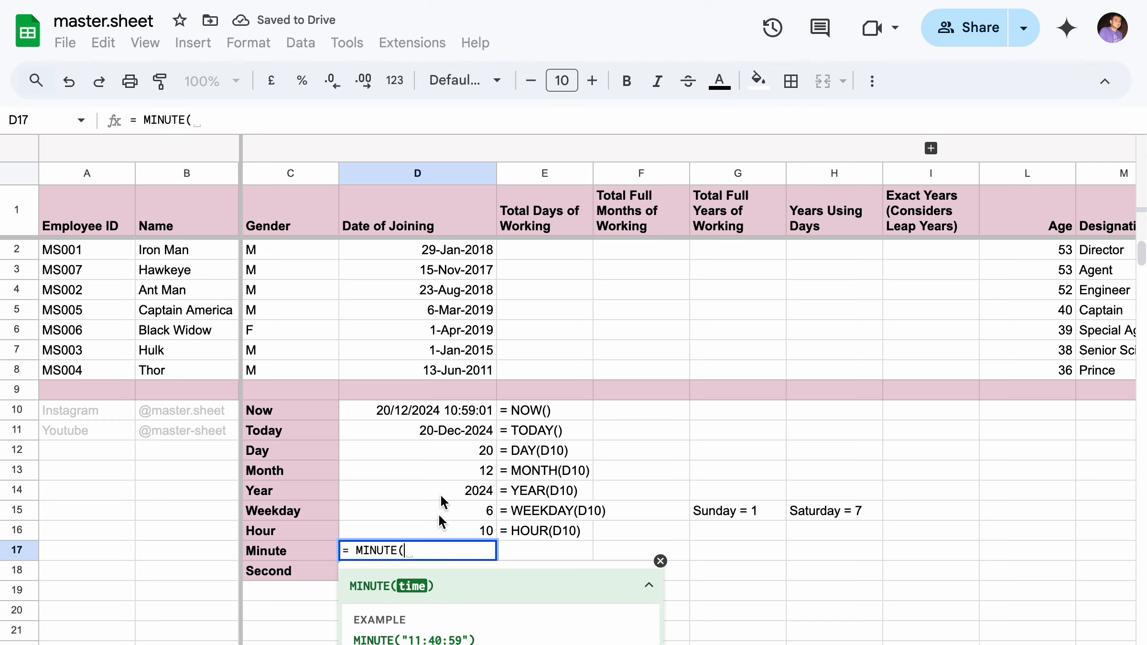
{"action": "left_click", "coordinate": [448, 413]}
{"action": "type", "text": ")"}
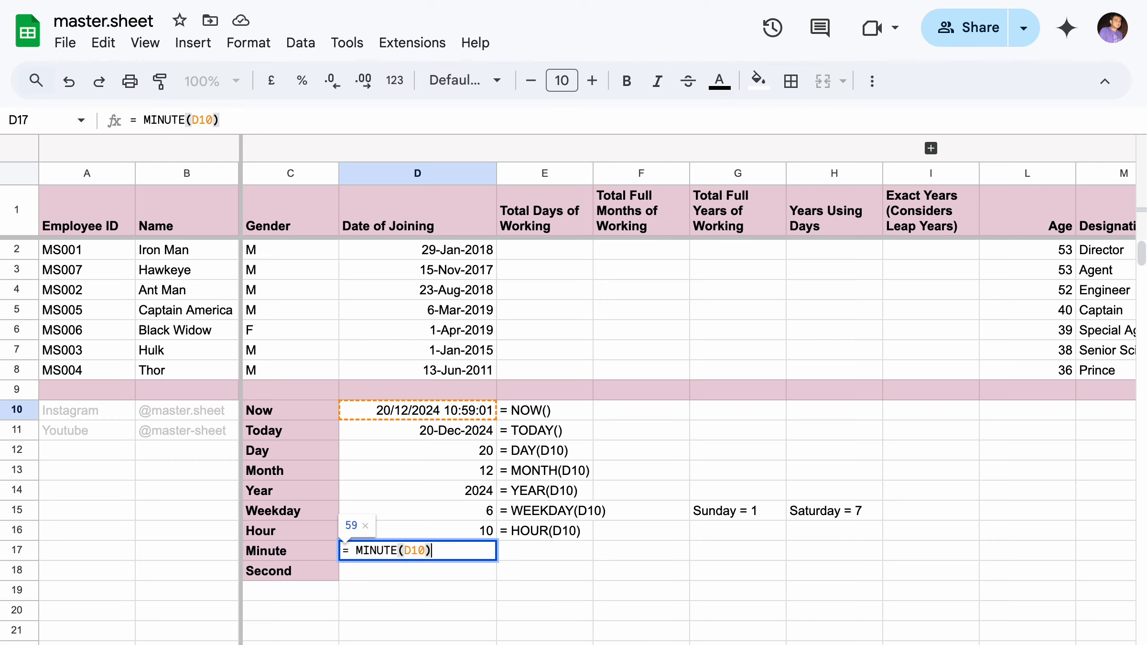
{"action": "key", "text": "Return"}
Enter = SECOND(D10) in D18 to extract the second from the Now timestamp.
{"action": "type", "text": "= "}
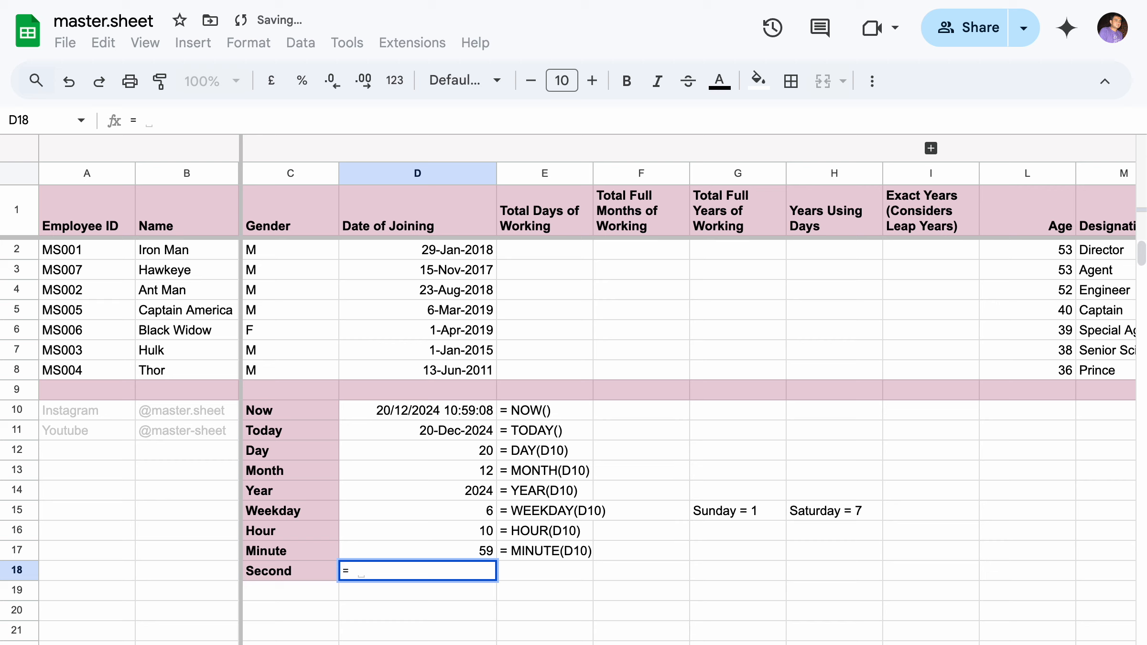
{"action": "type", "text": "SECON"}
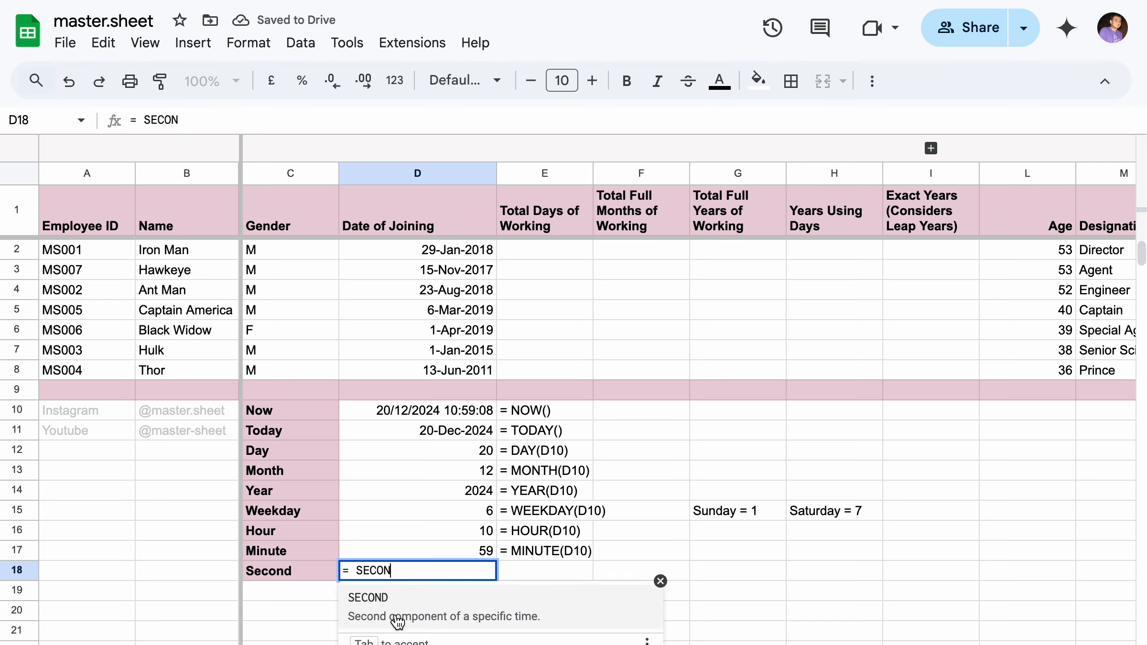
{"action": "left_click", "coordinate": [396, 621]}
{"action": "left_click", "coordinate": [455, 413]}
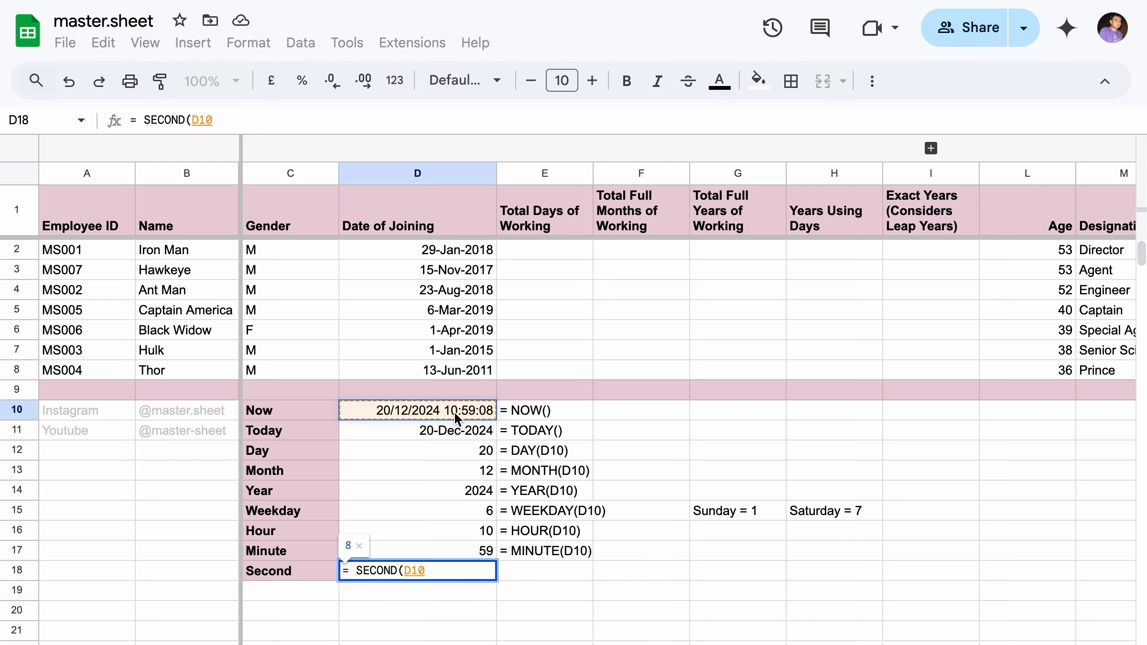
{"action": "key", "text": "Return"}
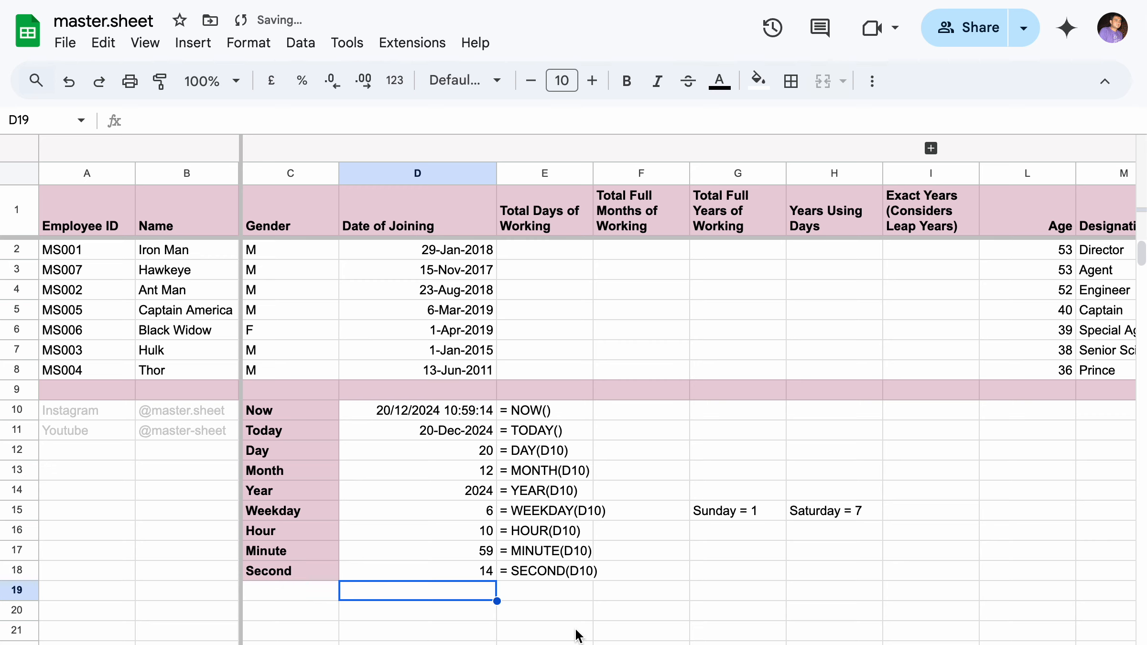
{"action": "left_click_drag", "start_coordinate": [455, 412], "coordinate": [819, 596]}
{"action": "left_click", "coordinate": [286, 420]}
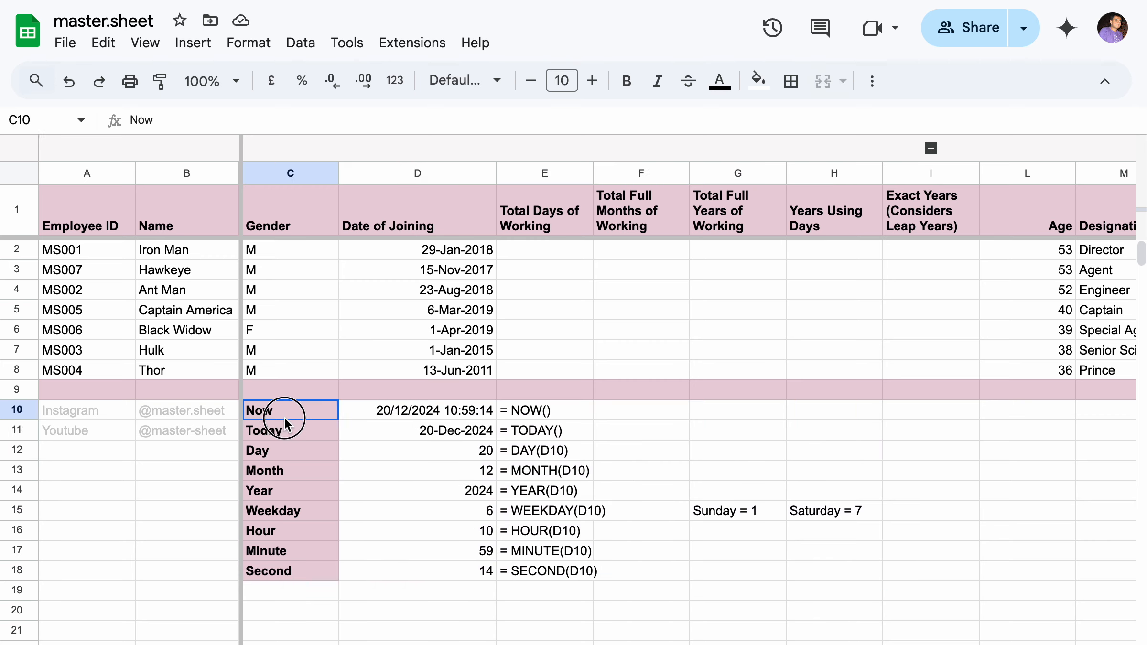
{"action": "left_click_drag", "start_coordinate": [284, 423], "coordinate": [788, 581]}
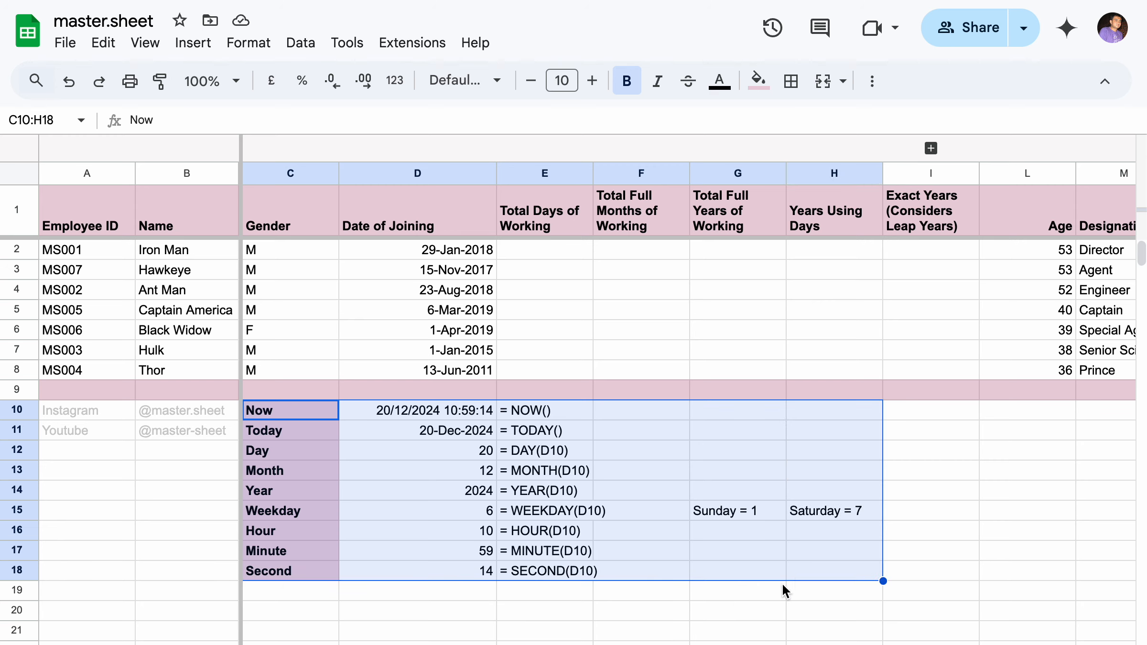
{"action": "left_click", "coordinate": [546, 248]}
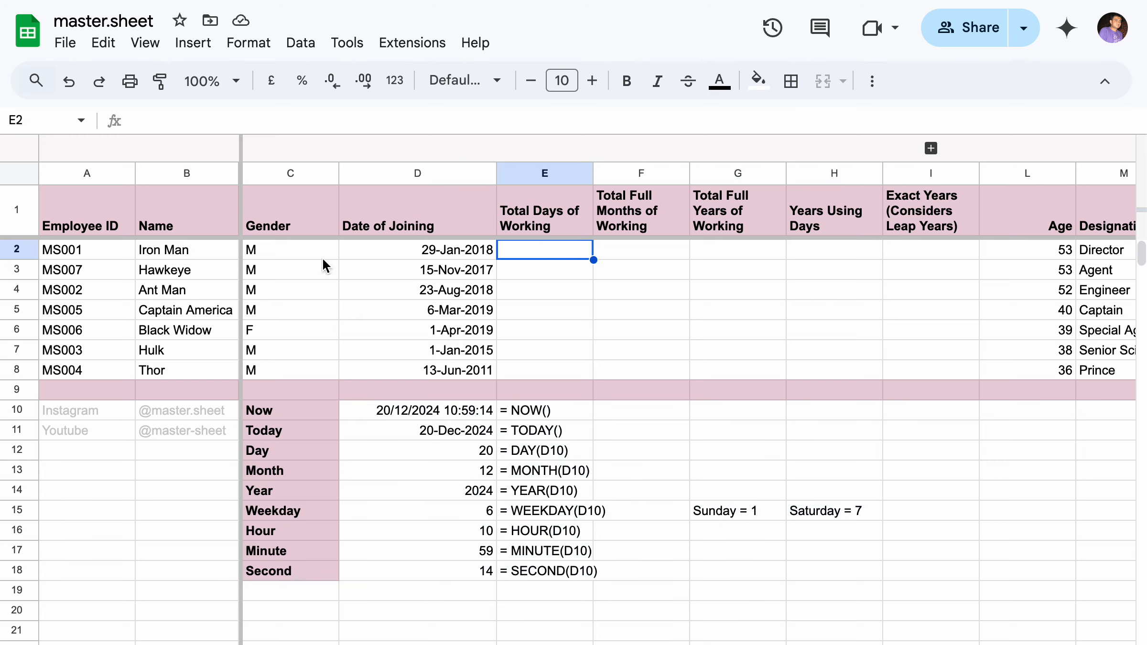
{"action": "scroll", "coordinate": [239, 247], "scroll_direction": "down", "scroll_amount": 1}
{"action": "scroll", "coordinate": [176, 250], "scroll_direction": "up", "scroll_amount": 1}
{"action": "left_click_drag", "start_coordinate": [106, 207], "coordinate": [425, 371]}
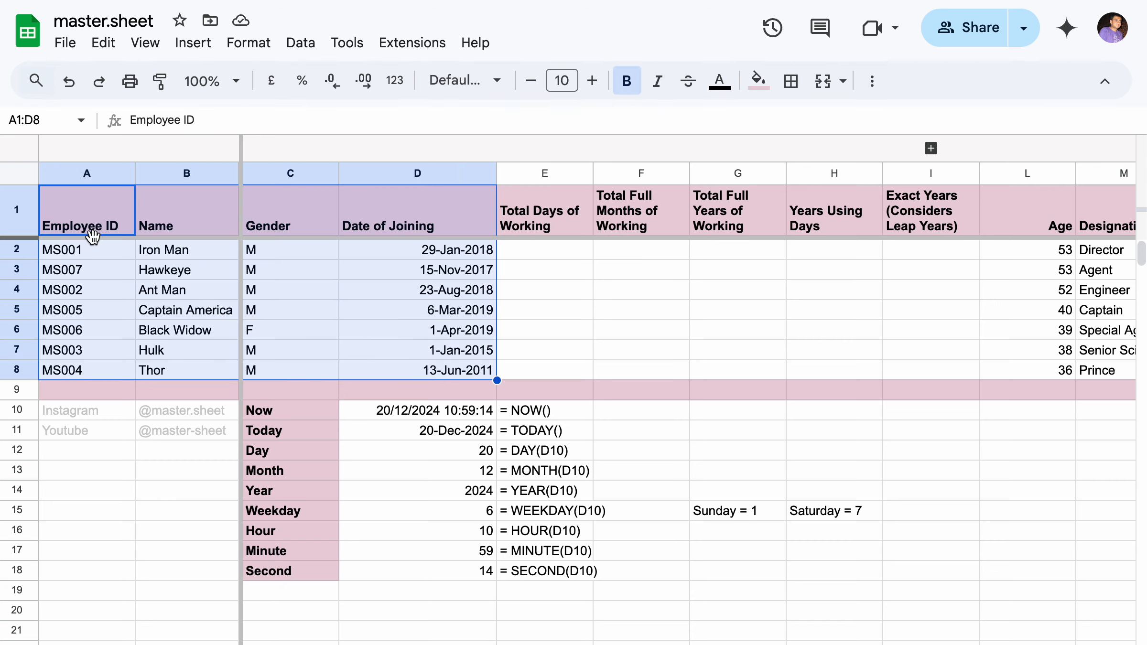
{"action": "left_click_drag", "start_coordinate": [91, 246], "coordinate": [503, 367]}
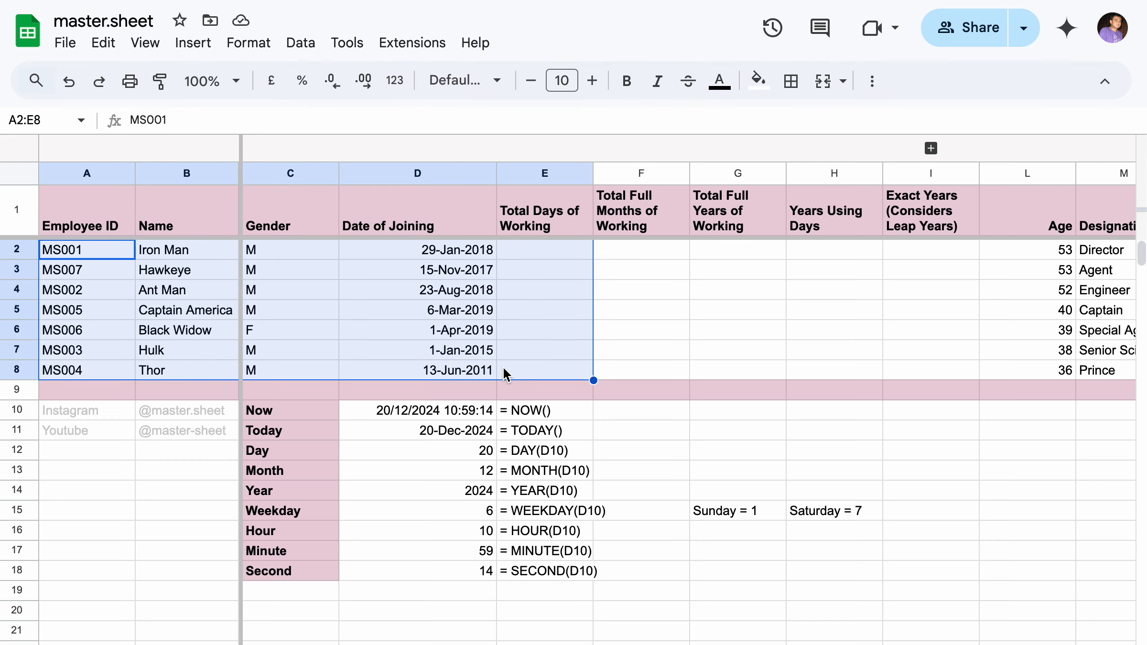
Write = DATEDIF(D2, D11, "D") in E2 to count the days from the first employee's joining date to today.
{"action": "left_click", "coordinate": [534, 250]}
{"action": "type", "text": "= "}
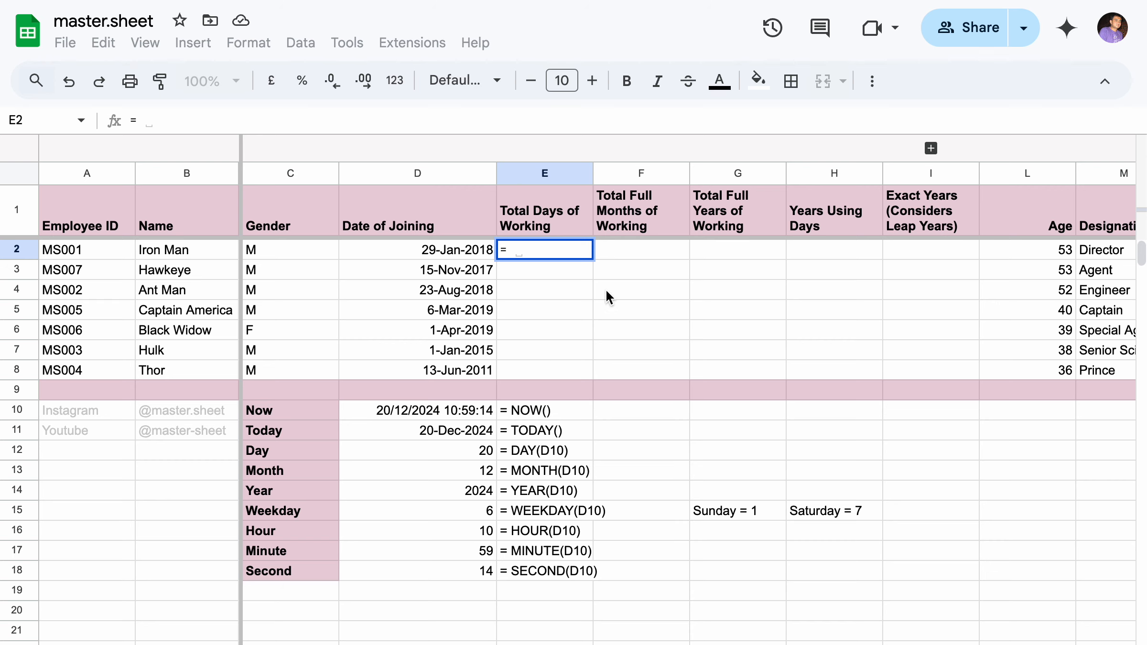
{"action": "type", "text": "DA"}
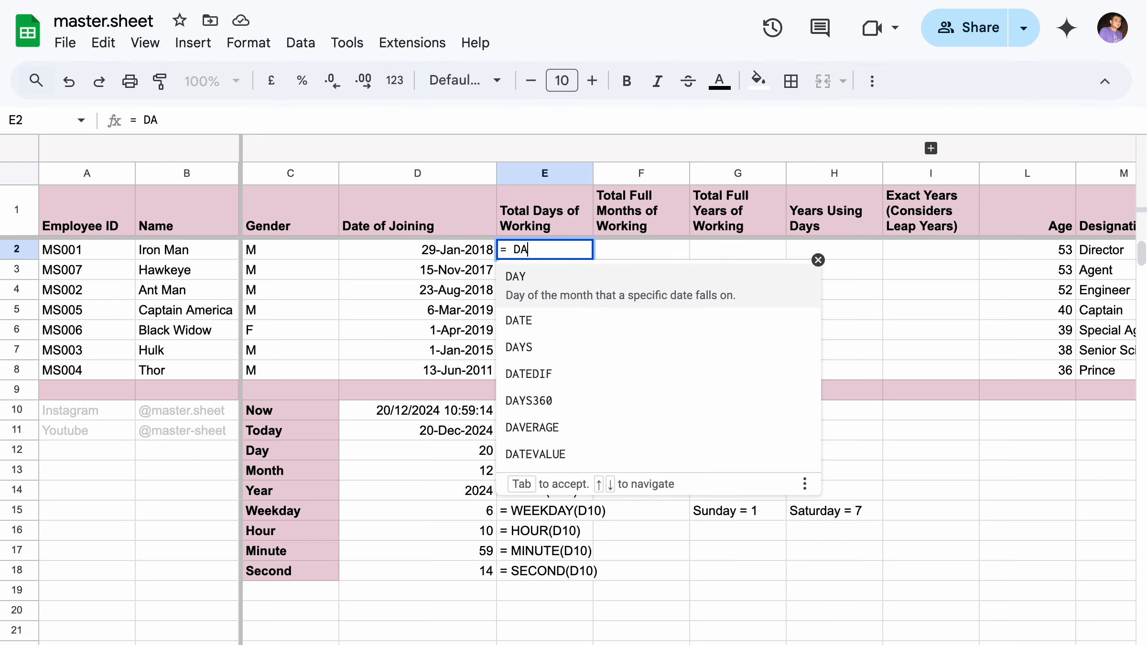
{"action": "type", "text": "TEDIF"}
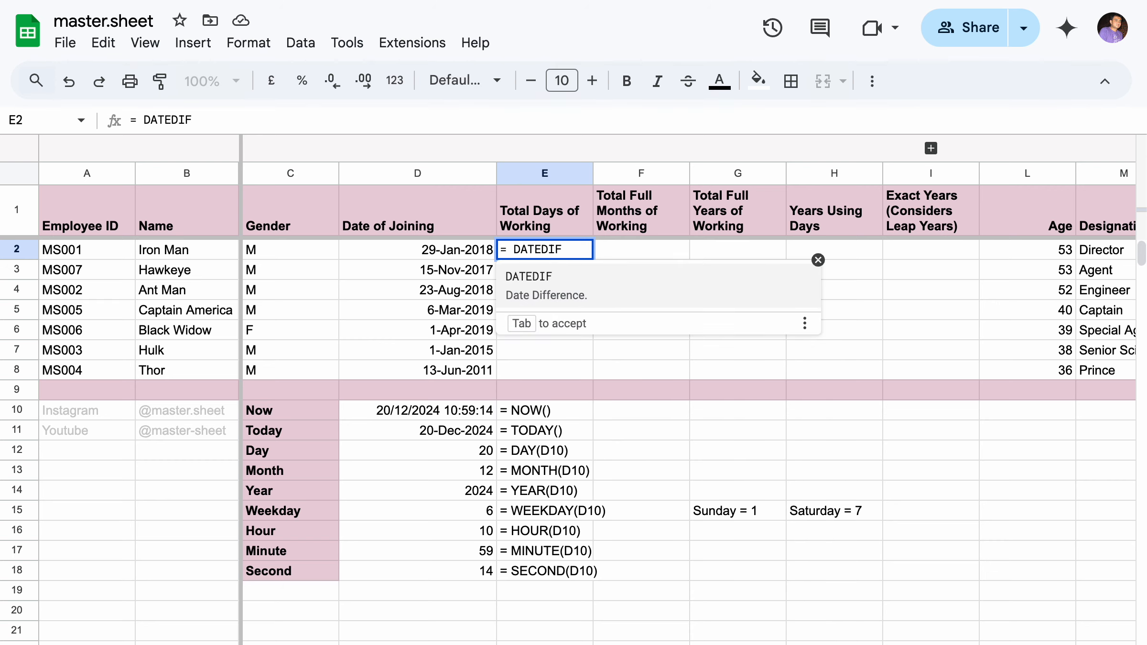
{"action": "type", "text": "("}
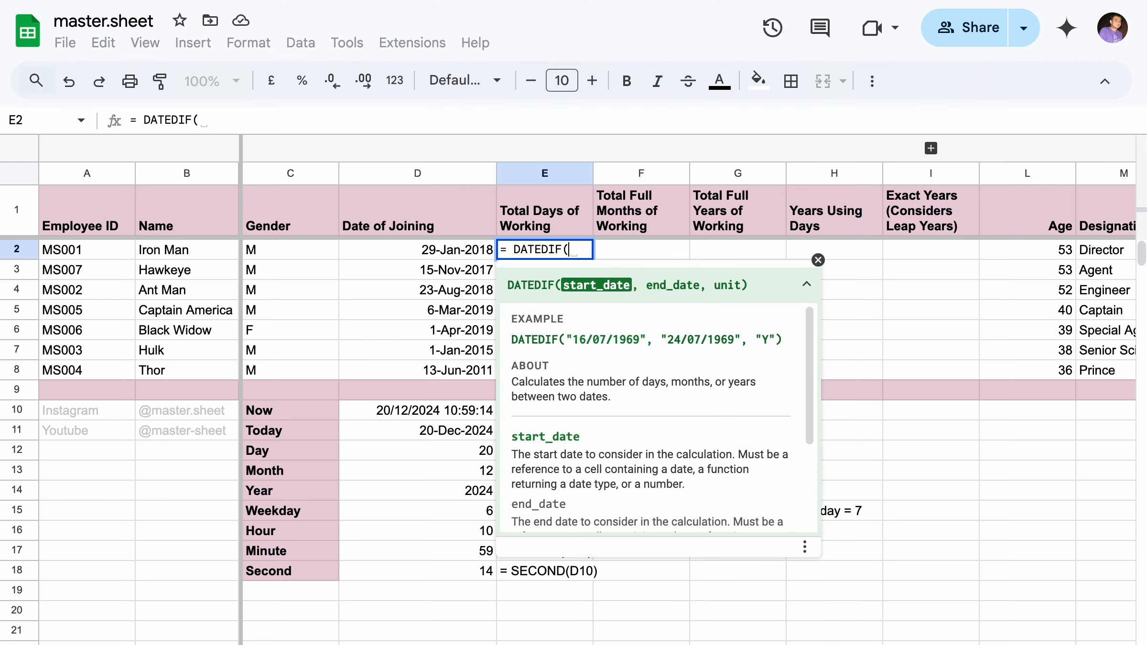
{"action": "left_click", "coordinate": [459, 255]}
{"action": "type", "text": ","}
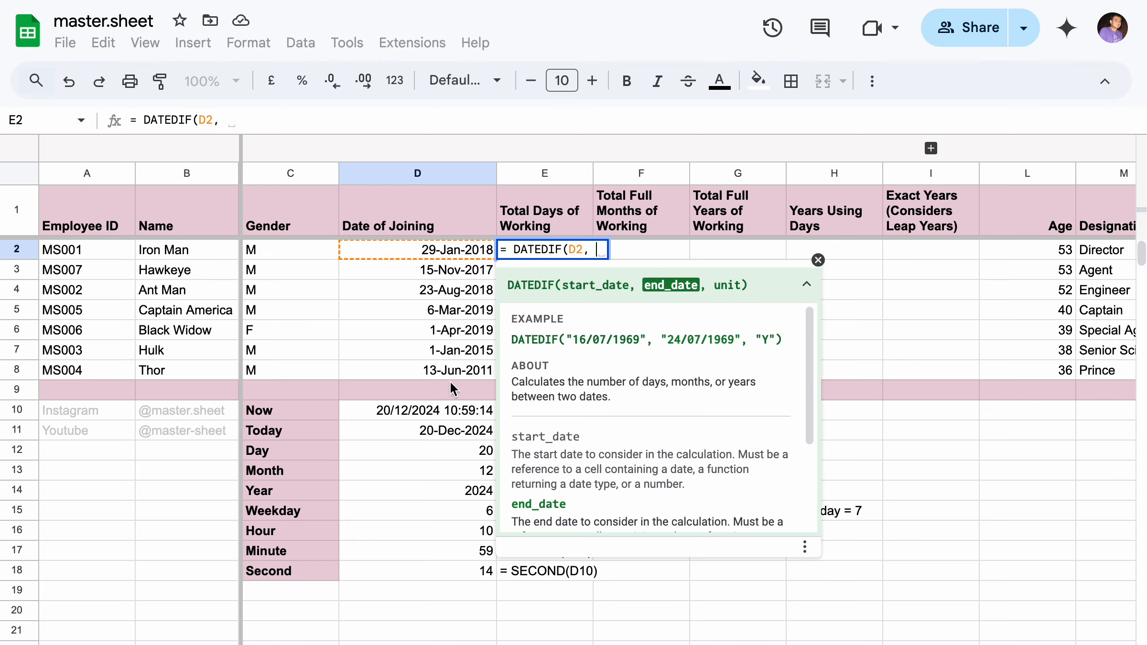
{"action": "left_click", "coordinate": [431, 430]}
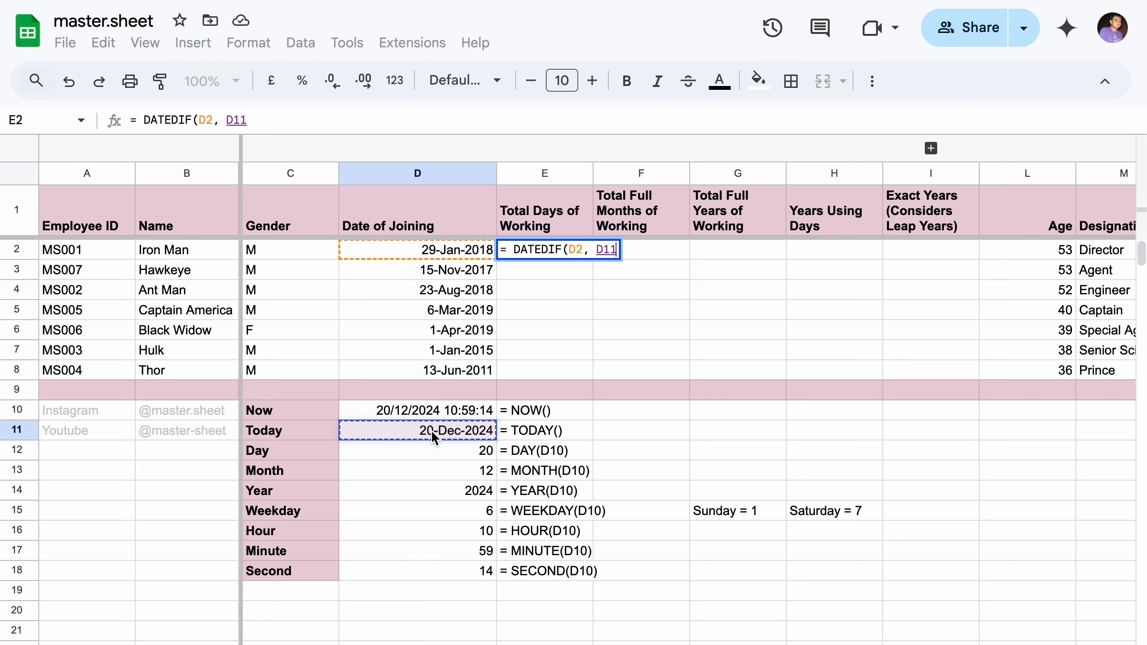
{"action": "type", "text": ", "}
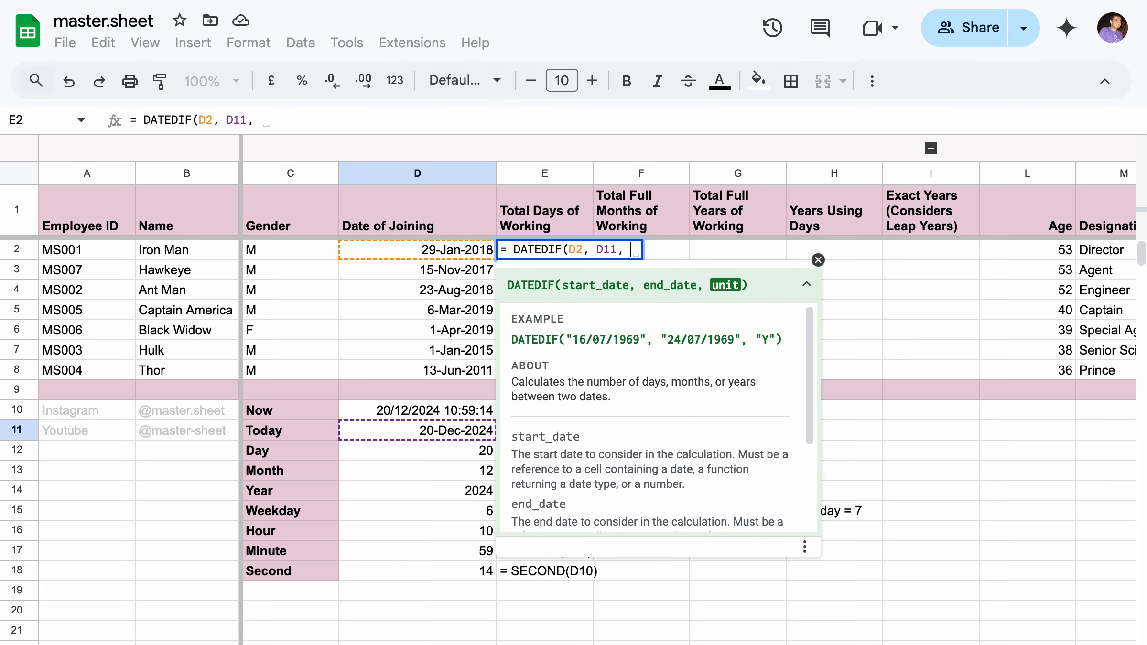
{"action": "type", "text": "\"D"}
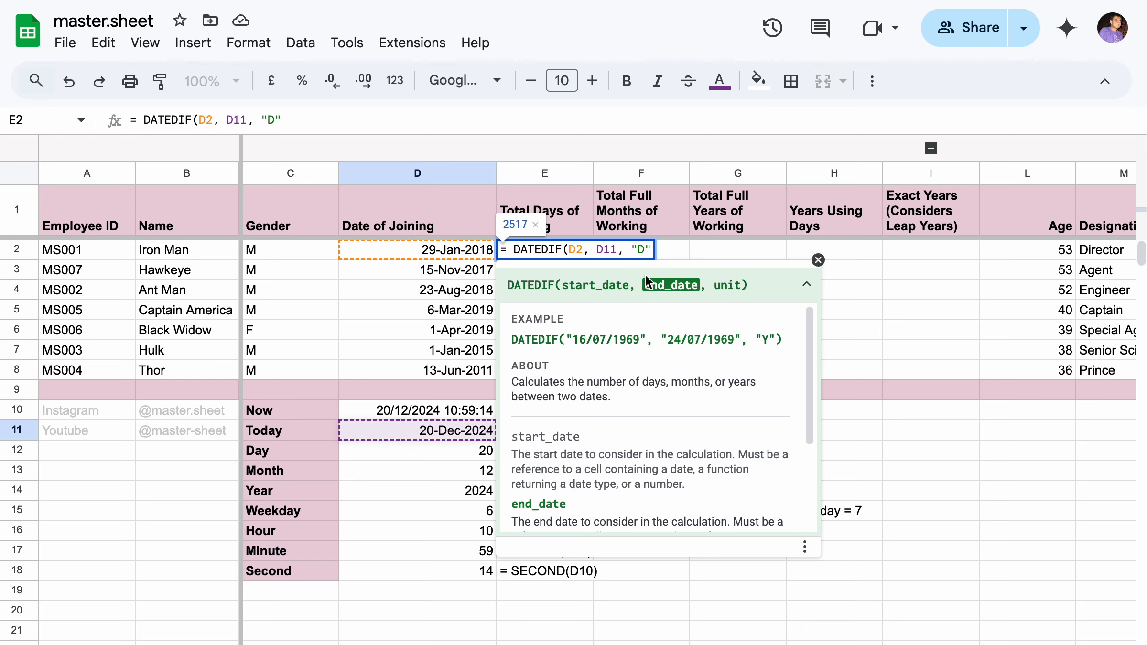
Make the end date reference absolute as $D$11 in E2's formula and fill the formula down to E8.
{"action": "key", "text": "F4"}
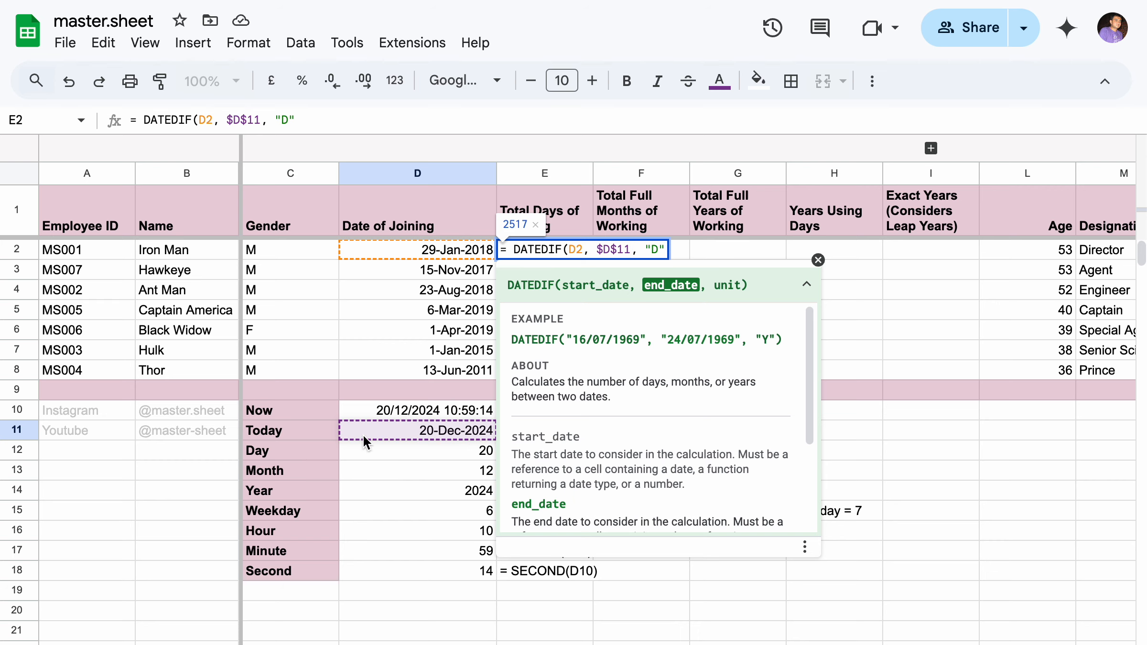
{"action": "key", "text": "Return"}
{"action": "left_click", "coordinate": [576, 250]}
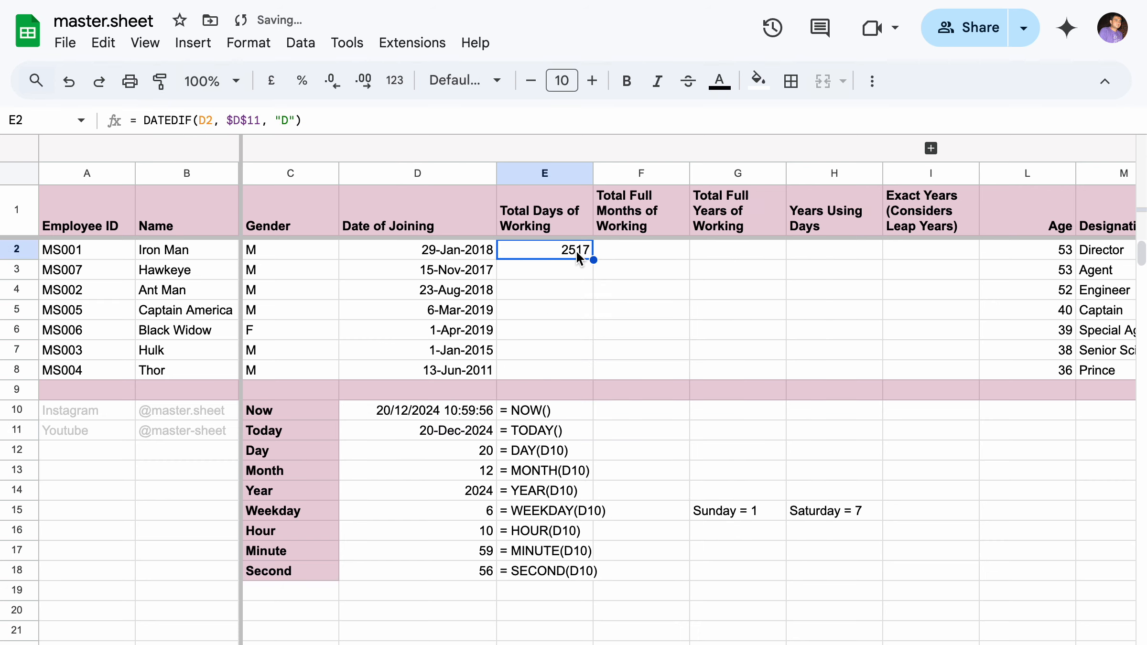
{"action": "left_click_drag", "start_coordinate": [593, 258], "coordinate": [582, 371]}
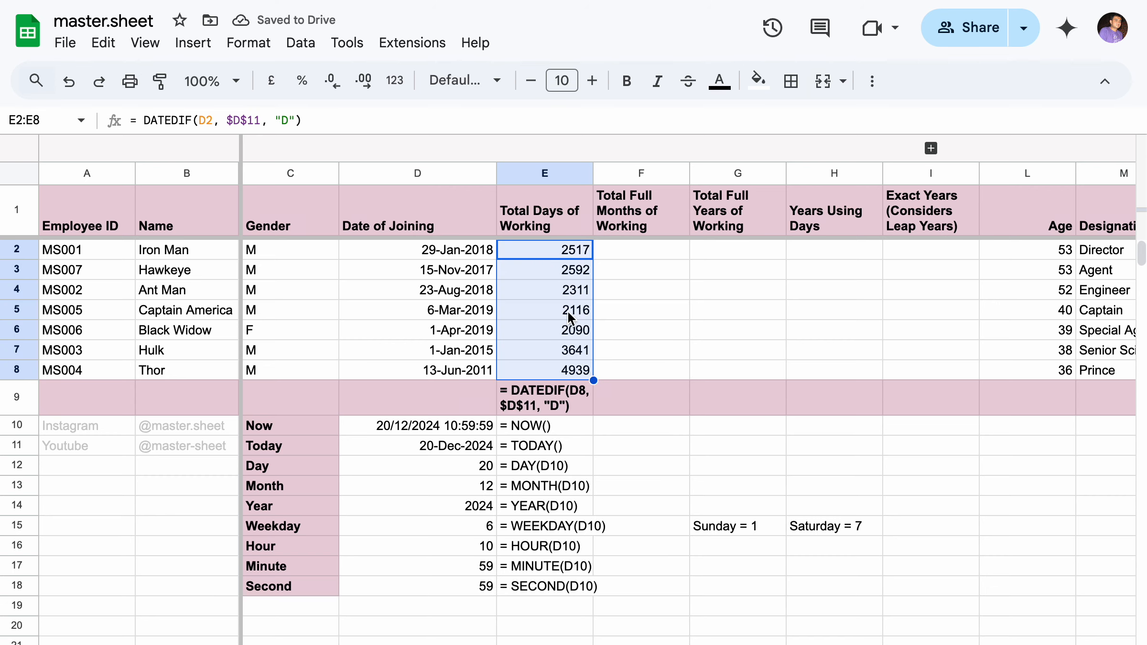
Lock the start date's column as $D2 in E2's formula and refill the Total Days column down to E8.
{"action": "left_click", "coordinate": [648, 253]}
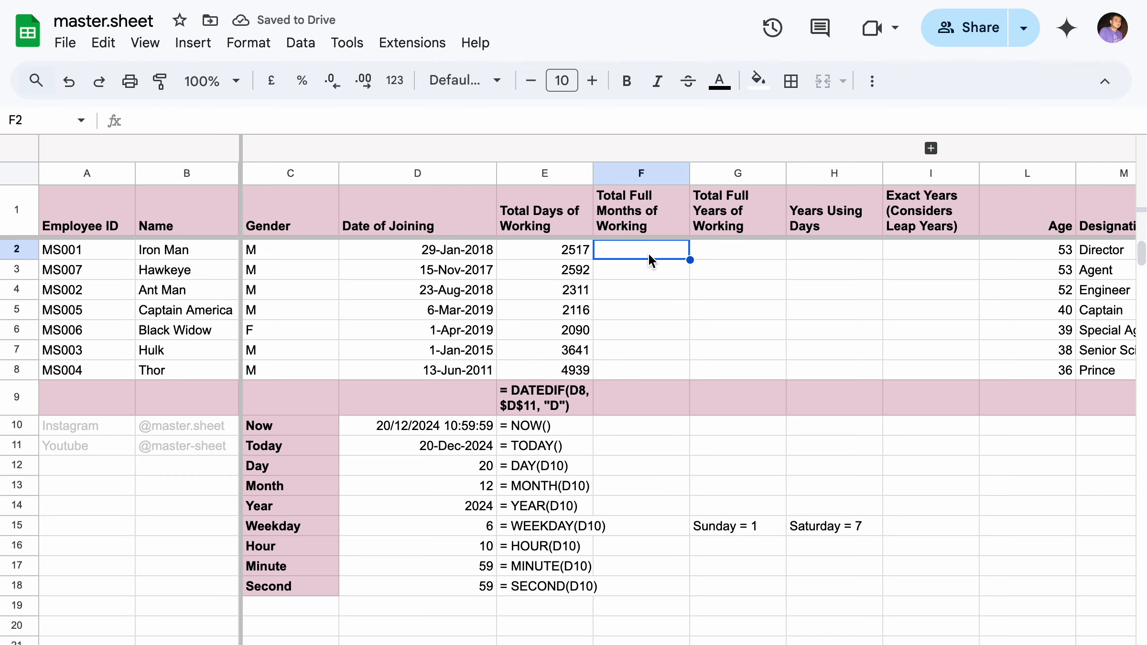
{"action": "double_click", "coordinate": [576, 252]}
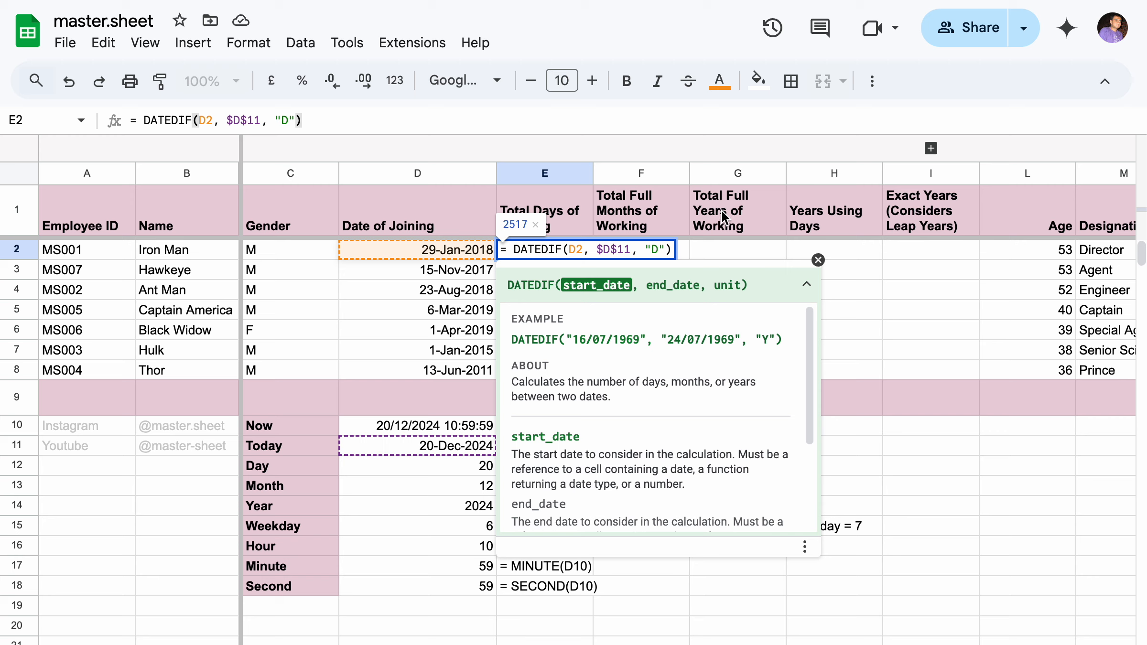
{"action": "key", "text": "F4"}
{"action": "key", "text": "F4"}
{"action": "key", "text": "F4"}
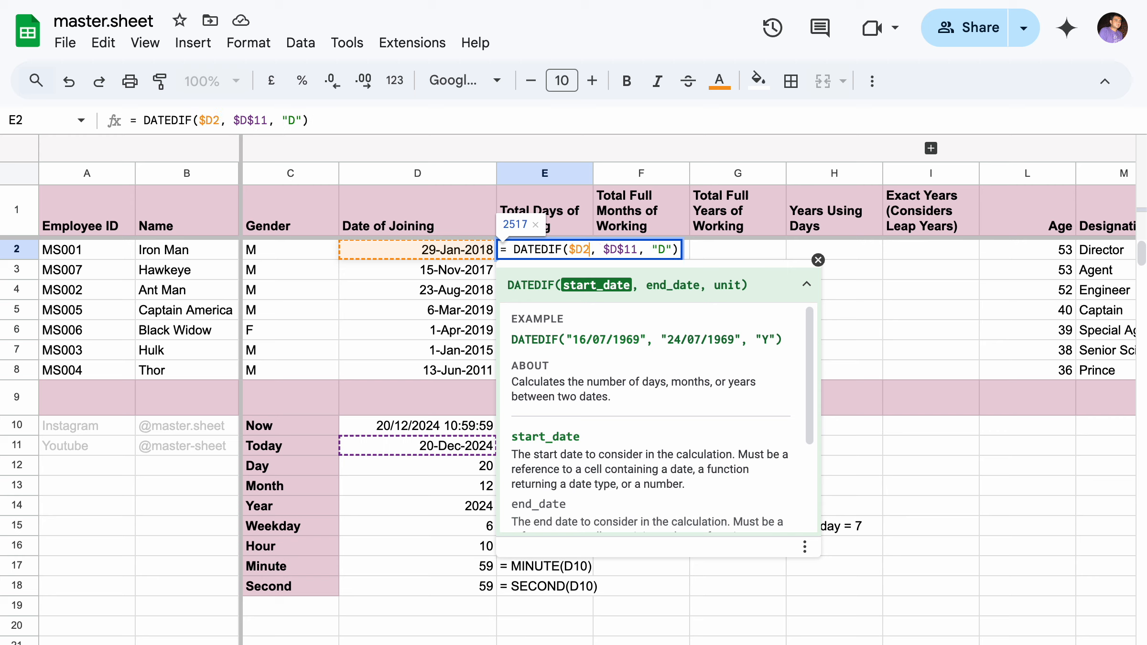
{"action": "key", "text": "F4"}
{"action": "key", "text": "Return"}
{"action": "left_click", "coordinate": [546, 253]}
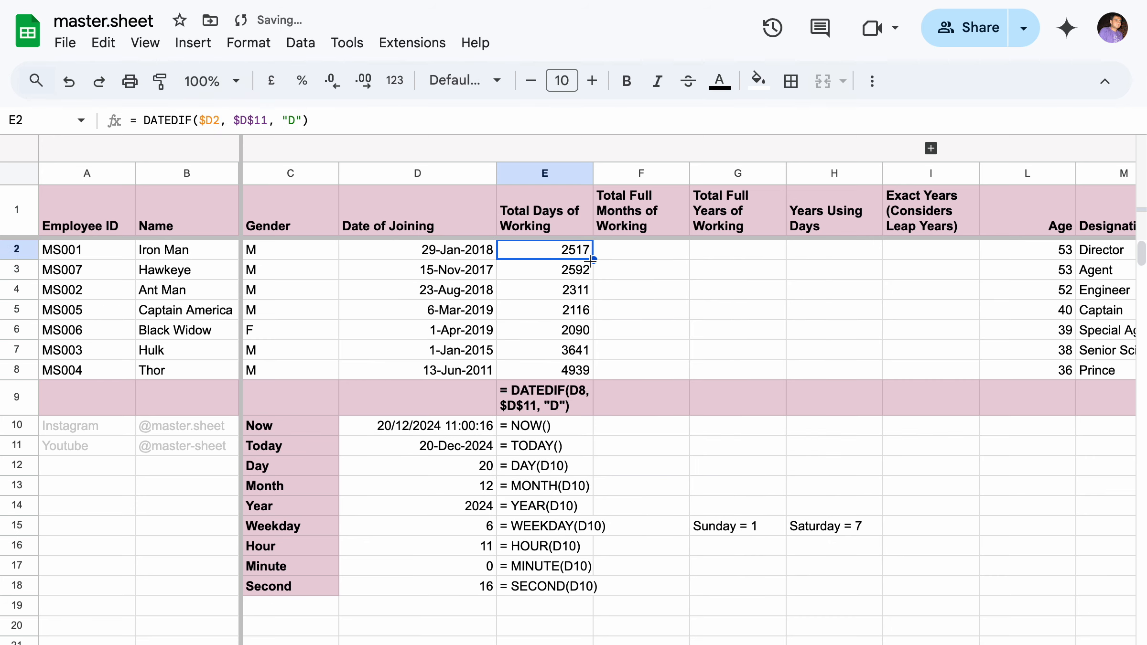
{"action": "left_click_drag", "start_coordinate": [594, 259], "coordinate": [582, 372]}
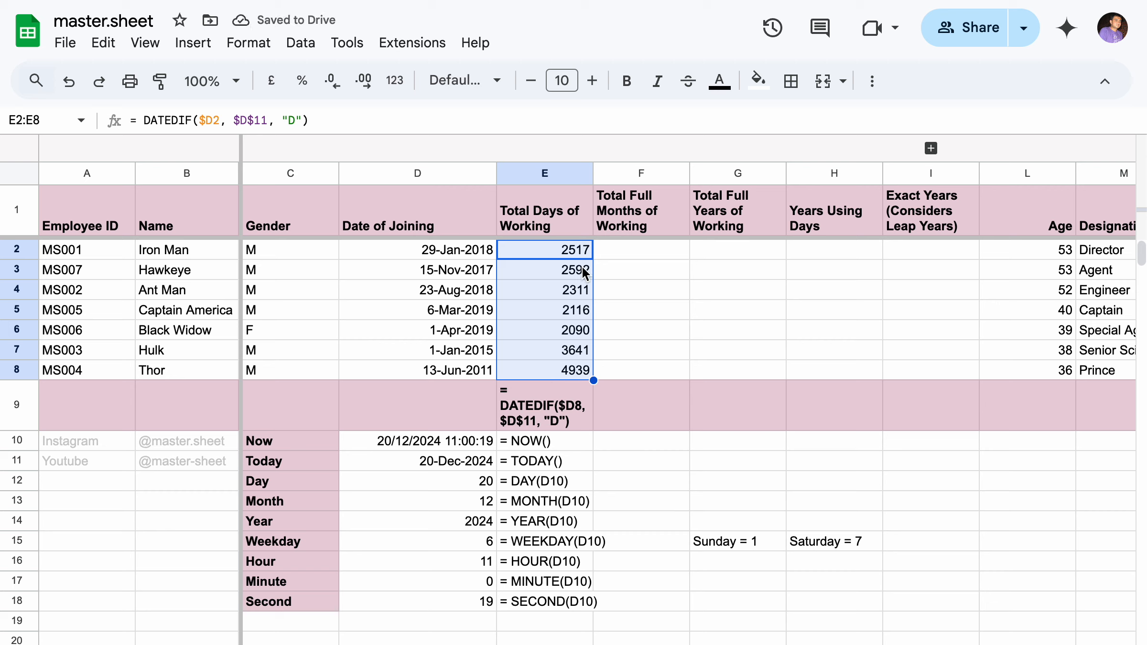
Copy the DATEDIF formula from E2 into F2 under Total Full Months of Working.
{"action": "left_click", "coordinate": [587, 249]}
{"action": "key", "text": "super+c"}
{"action": "key", "text": "Right"}
{"action": "key", "text": "super+v"}
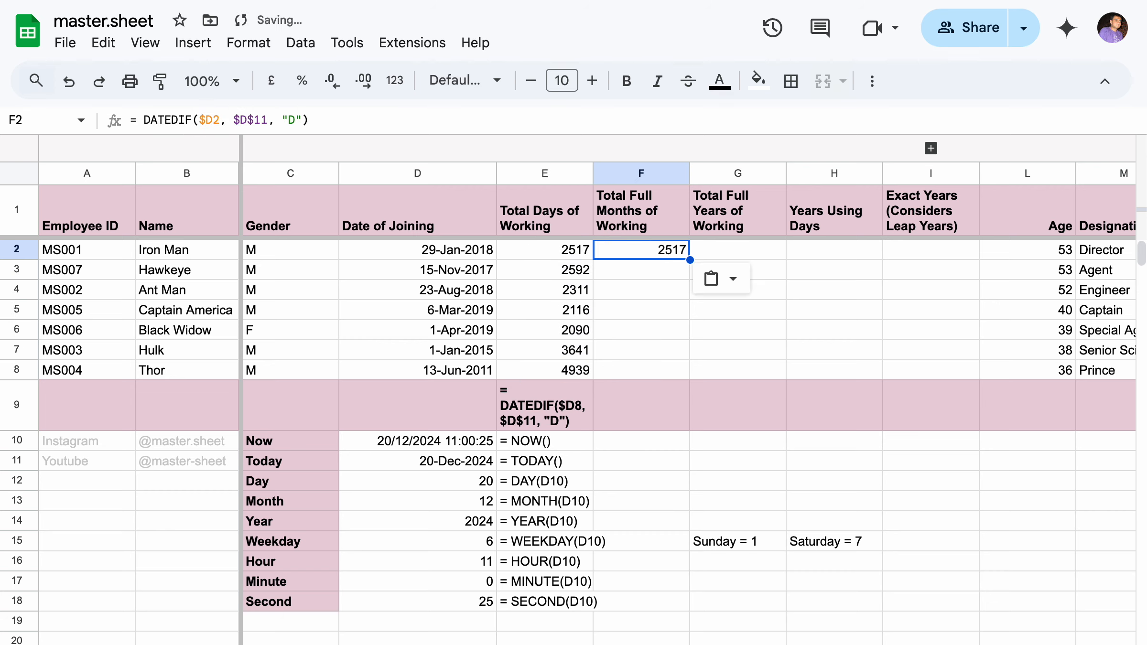
Change the DATEDIF unit in F2 to "M" and fill the months formula down to F8.
{"action": "key", "text": "Return"}
{"action": "key", "text": "Left"}
{"action": "key", "text": "Left"}
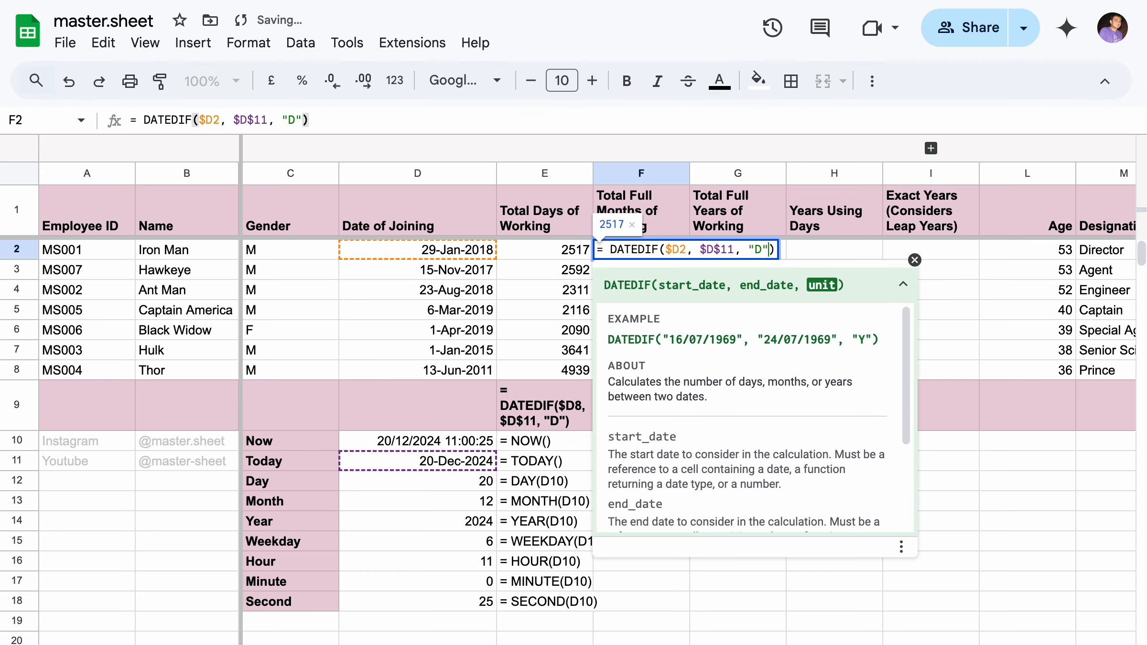
{"action": "key", "text": "BackSpace"}
{"action": "type", "text": "M"}
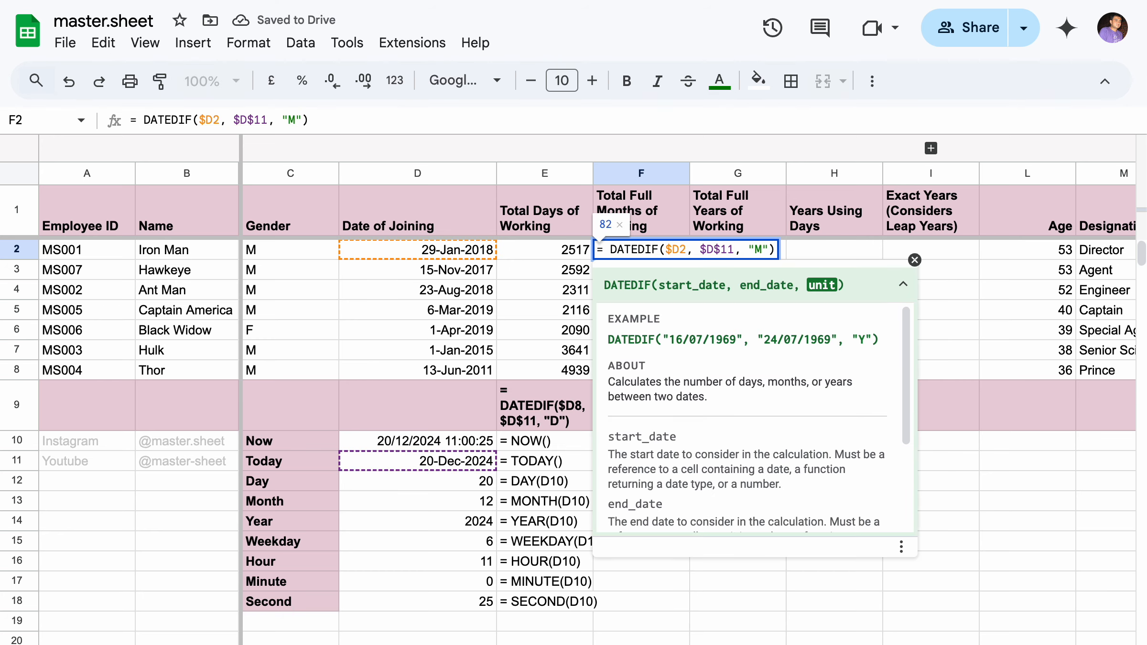
{"action": "key", "text": "Return"}
{"action": "left_click", "coordinate": [664, 247]}
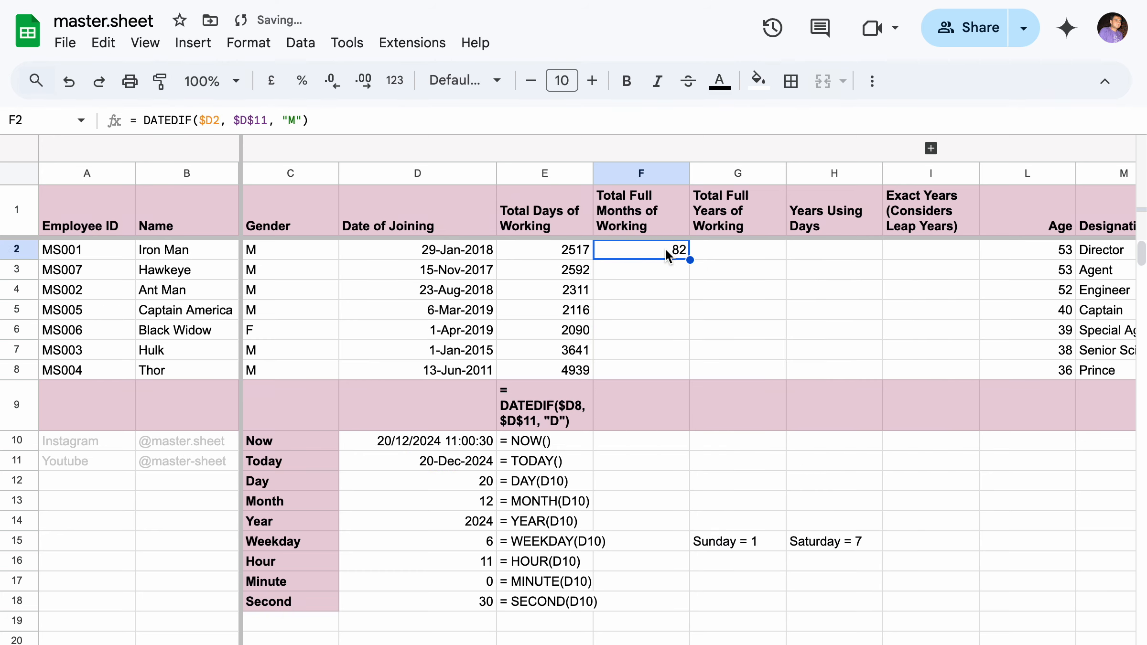
{"action": "left_click_drag", "start_coordinate": [690, 260], "coordinate": [690, 373]}
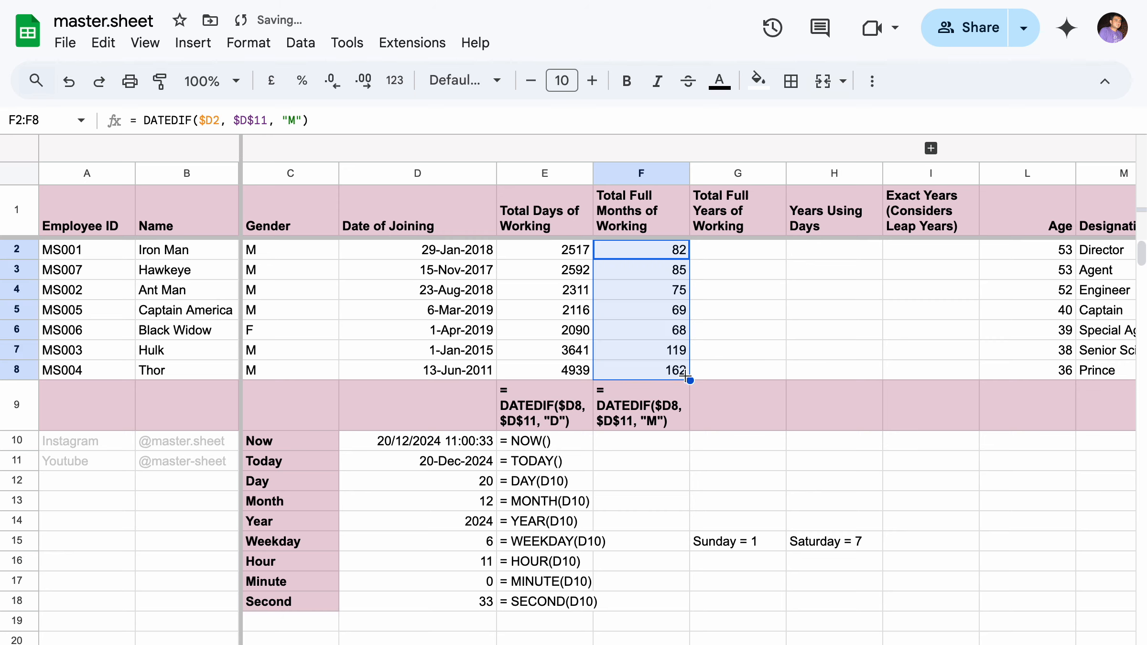
Copy the months formula from F2 into G2 under Total Full Years of Working.
{"action": "left_click", "coordinate": [674, 253]}
{"action": "key", "text": "ctrl+c"}
{"action": "key", "text": "Right"}
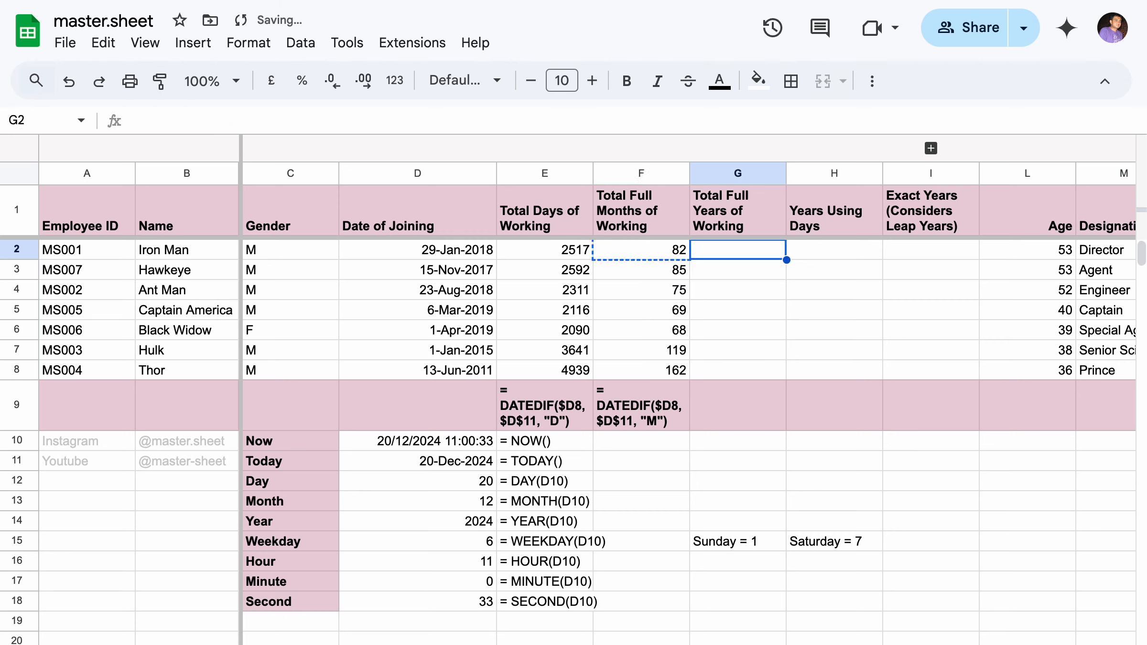
{"action": "key", "text": "ctrl+v"}
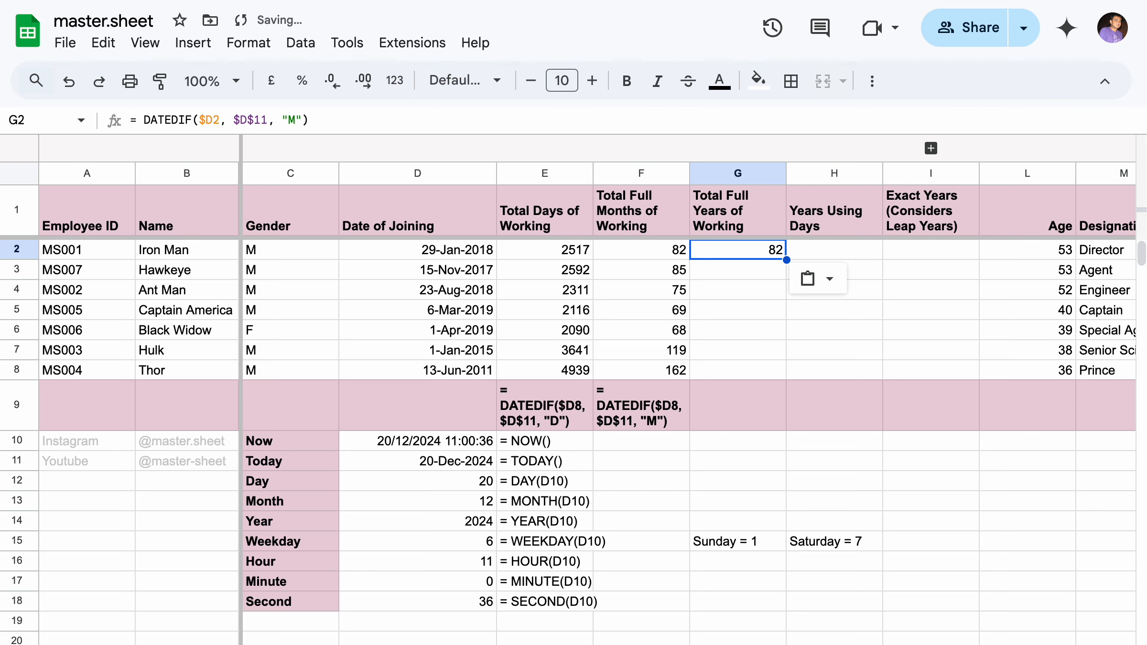
Change the DATEDIF unit in G2 to "Y" and fill the years formula down to G8.
{"action": "key", "text": "F2"}
{"action": "key", "text": "Left"}
{"action": "key", "text": "Left"}
{"action": "key", "text": "BackSpace"}
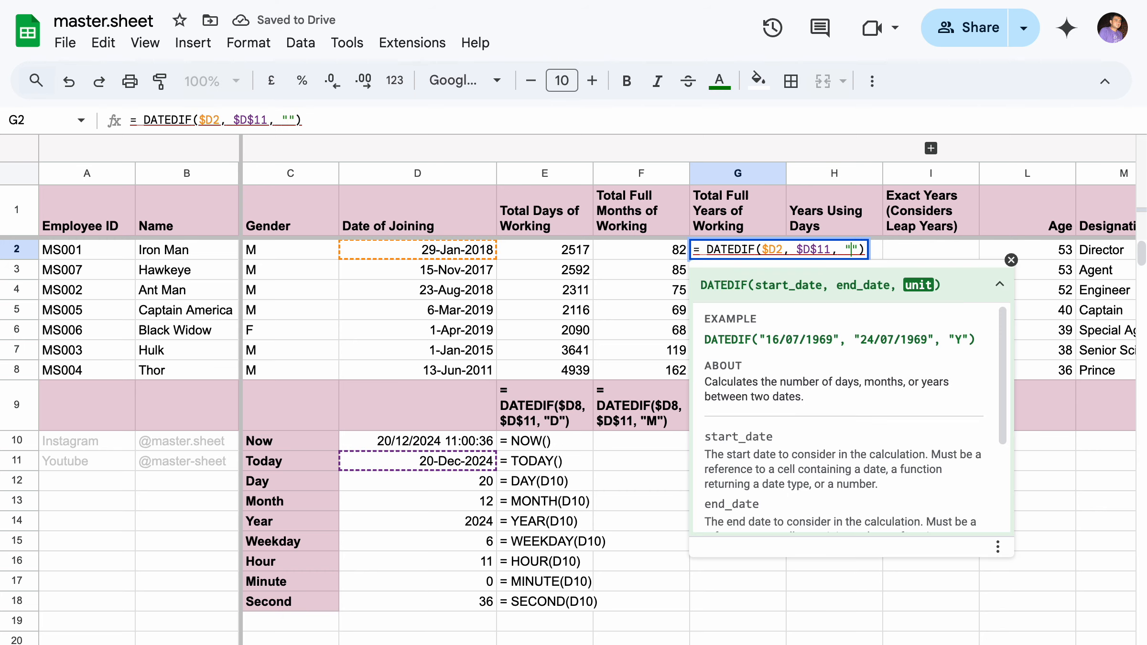
{"action": "type", "text": "Y"}
{"action": "key", "text": "Return"}
{"action": "key", "text": "Up"}
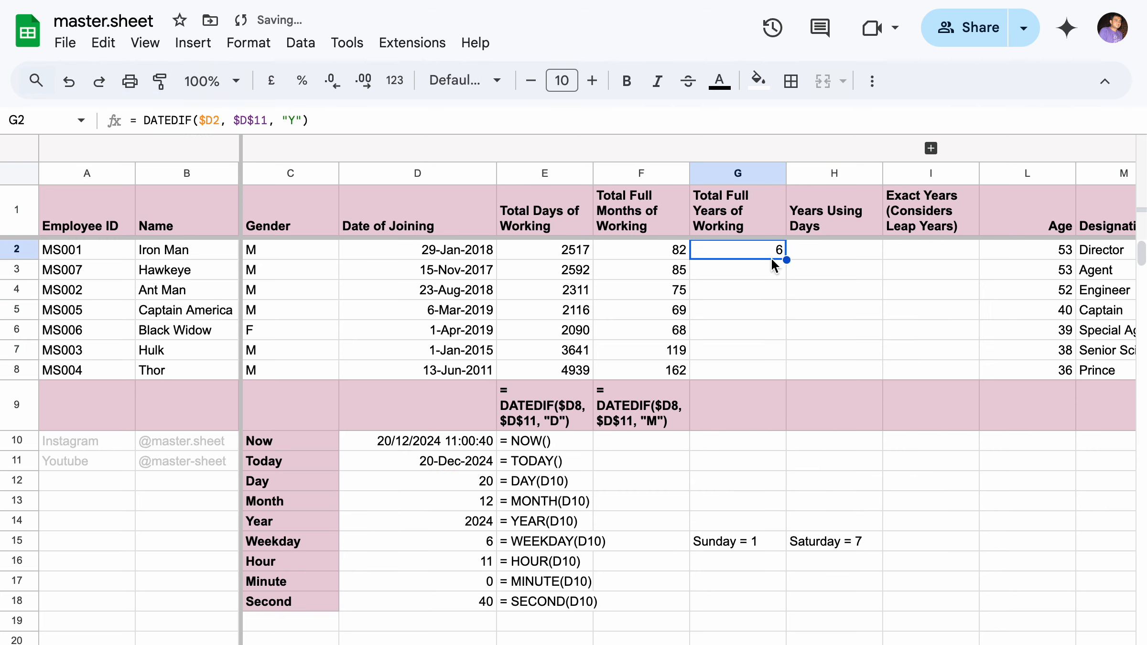
{"action": "left_click_drag", "start_coordinate": [786, 260], "coordinate": [774, 380]}
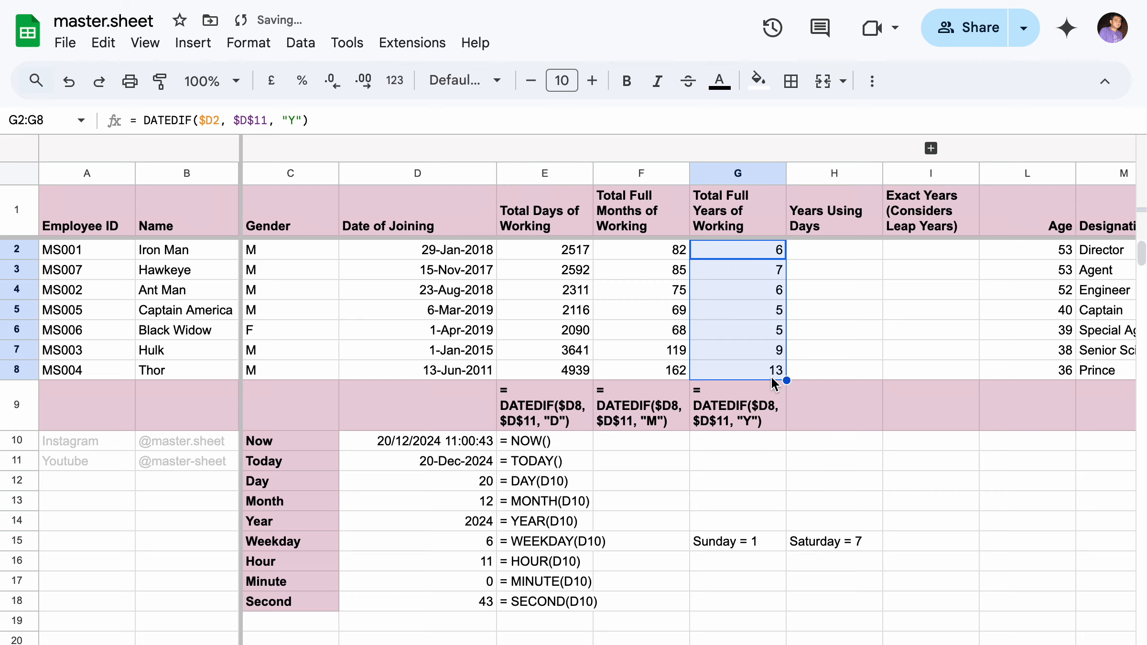
Show the full months and full years values in F2:G8 with two decimal places.
{"action": "left_click_drag", "start_coordinate": [675, 250], "coordinate": [760, 375]}
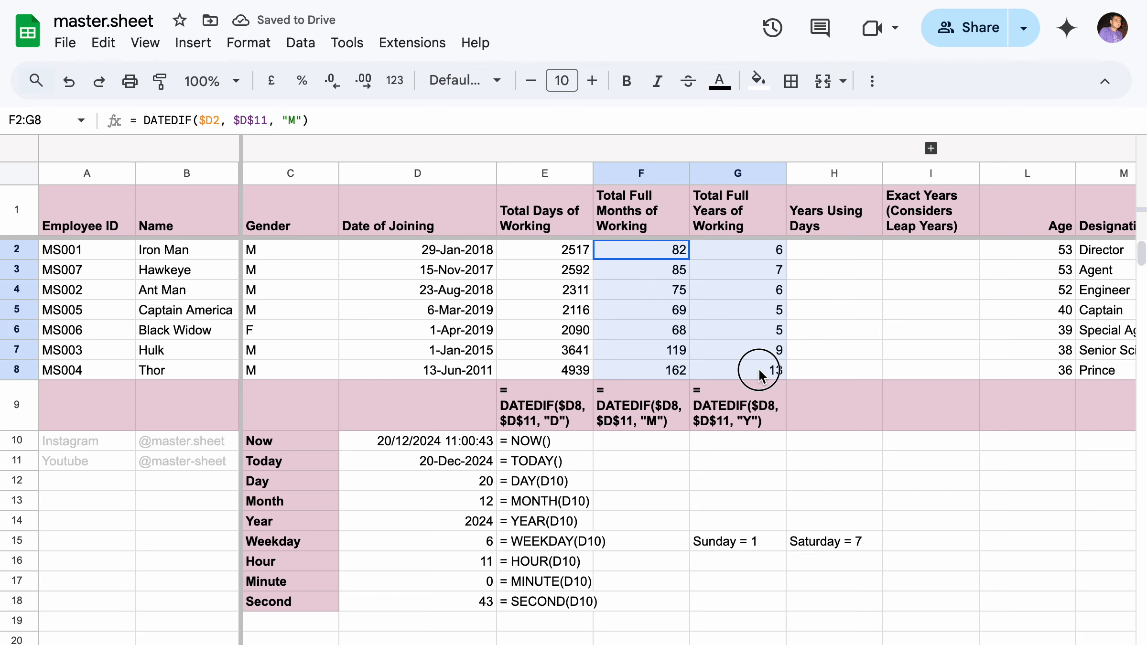
{"action": "left_click", "coordinate": [359, 88]}
{"action": "left_click", "coordinate": [360, 88]}
{"action": "left_click", "coordinate": [751, 253]}
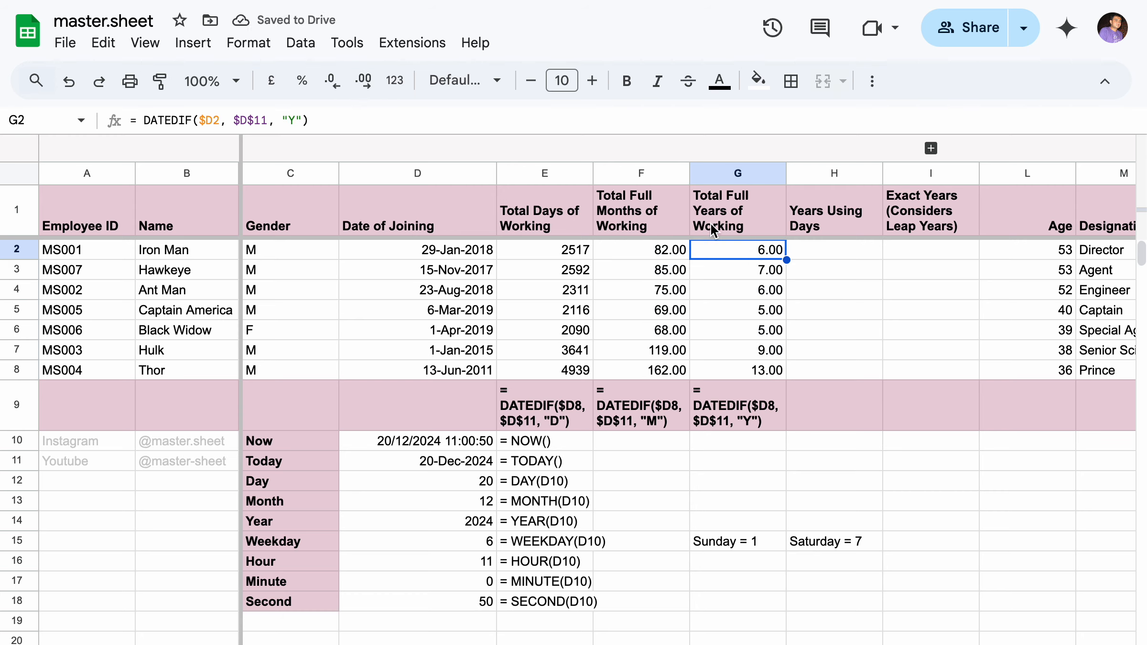
{"action": "left_click_drag", "start_coordinate": [633, 222], "coordinate": [739, 219]}
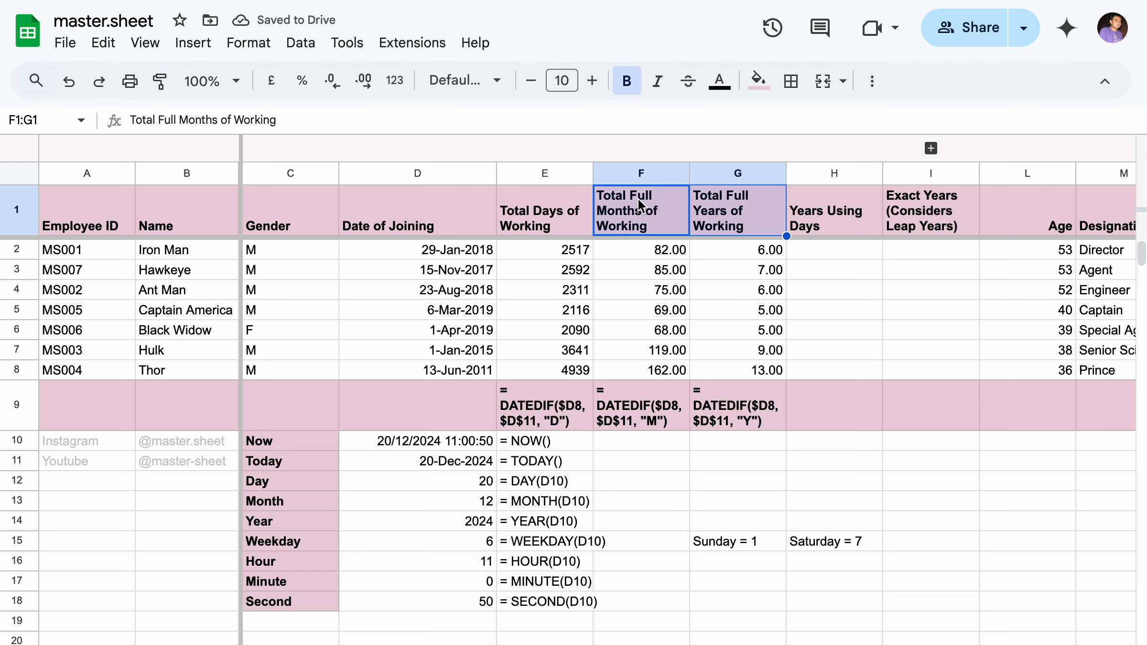
Calculate years from total days in H2 with = E2/365 and fill the formula down to H8.
{"action": "left_click", "coordinate": [816, 249]}
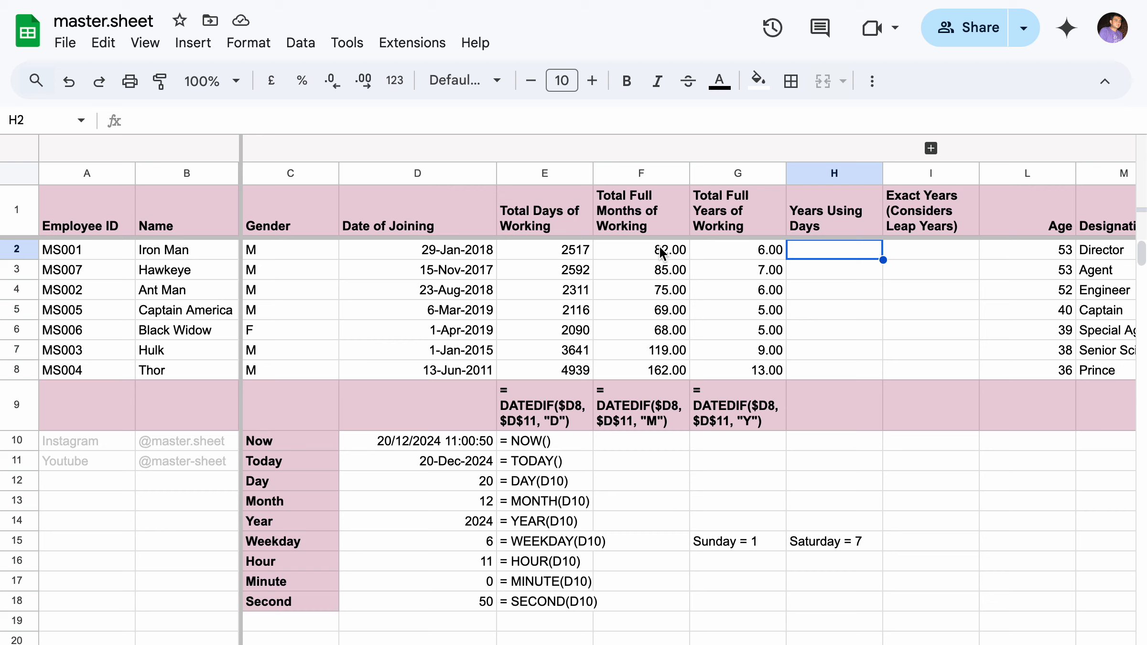
{"action": "left_click", "coordinate": [545, 247]}
{"action": "left_click", "coordinate": [835, 250]}
{"action": "type", "text": "="}
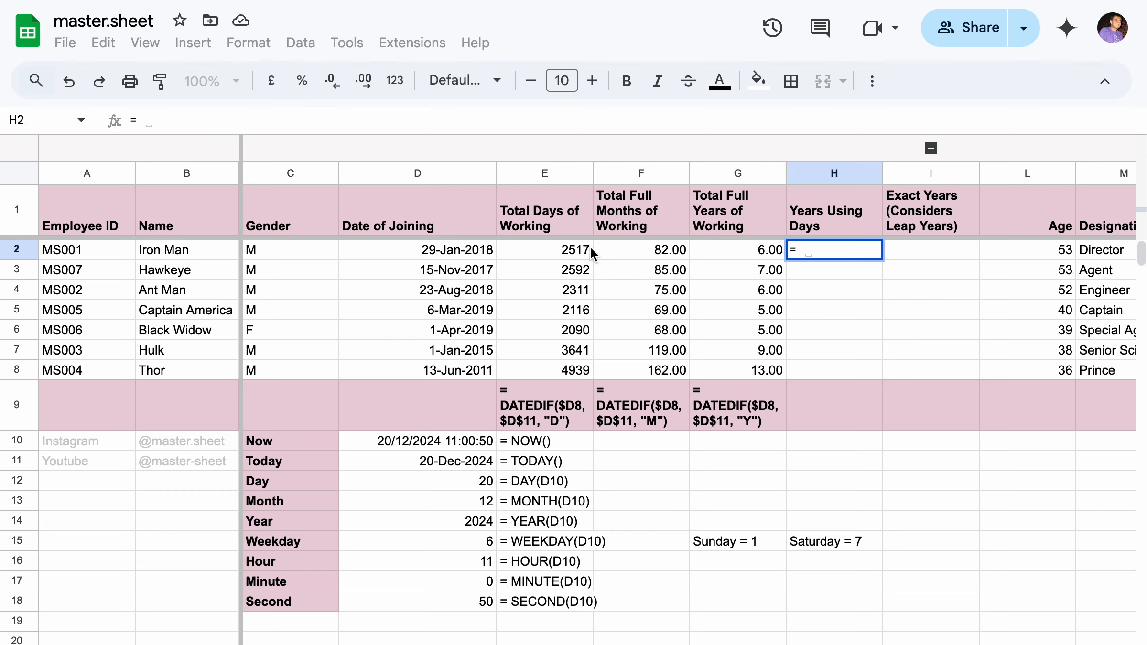
{"action": "left_click", "coordinate": [578, 250]}
{"action": "type", "text": "/"}
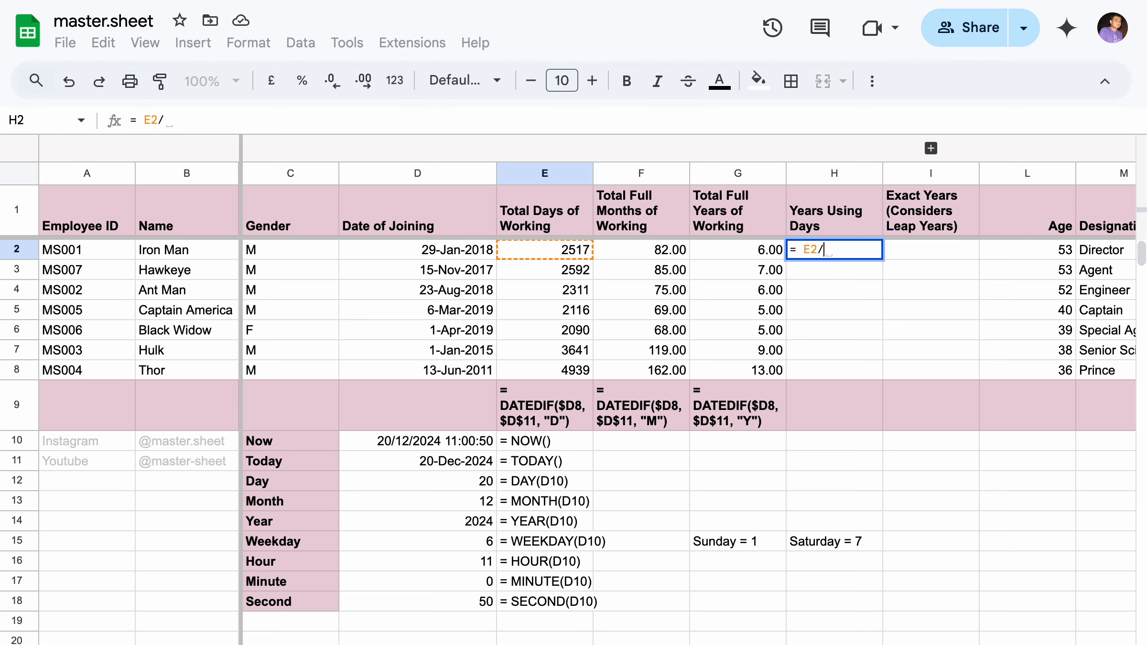
{"action": "type", "text": "365"}
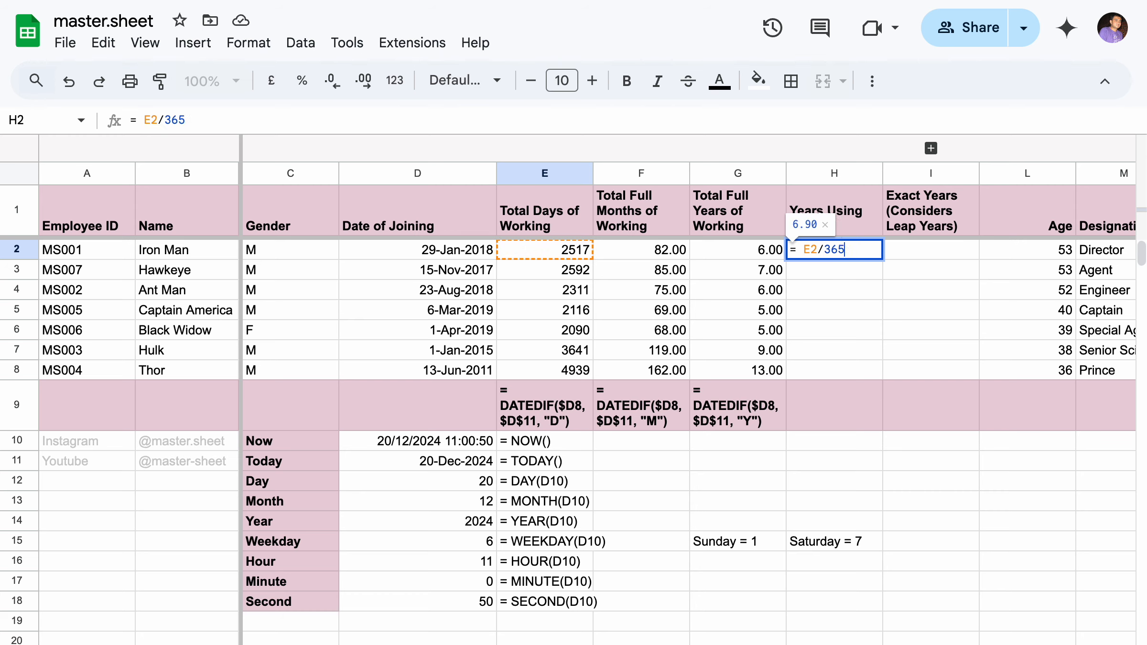
{"action": "key", "text": "Return"}
{"action": "left_click", "coordinate": [862, 252]}
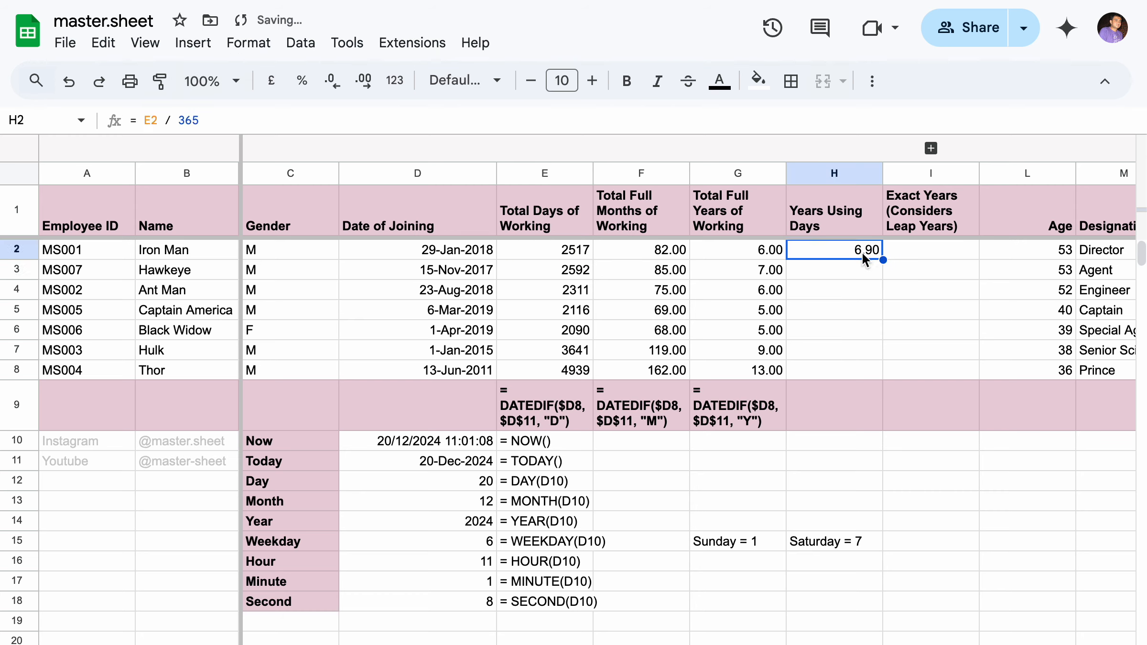
{"action": "left_click_drag", "start_coordinate": [882, 259], "coordinate": [881, 361]}
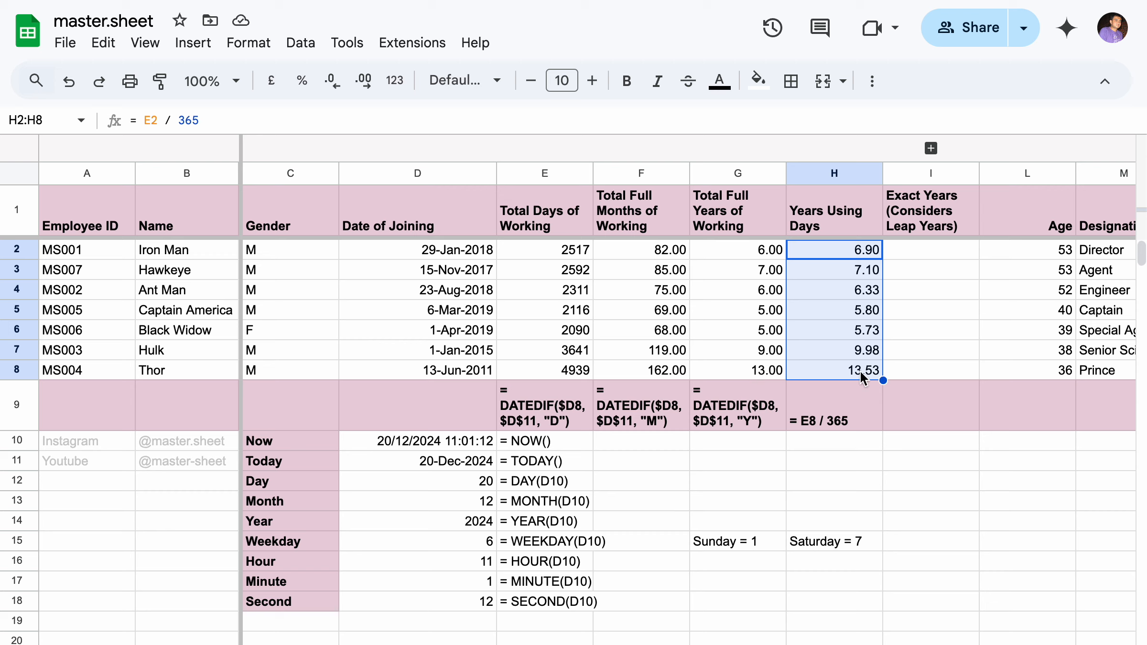
Build a YEARFRAC formula in I2 from the joining date D2 to today's date in D11, without a day count convention.
{"action": "left_click", "coordinate": [920, 251]}
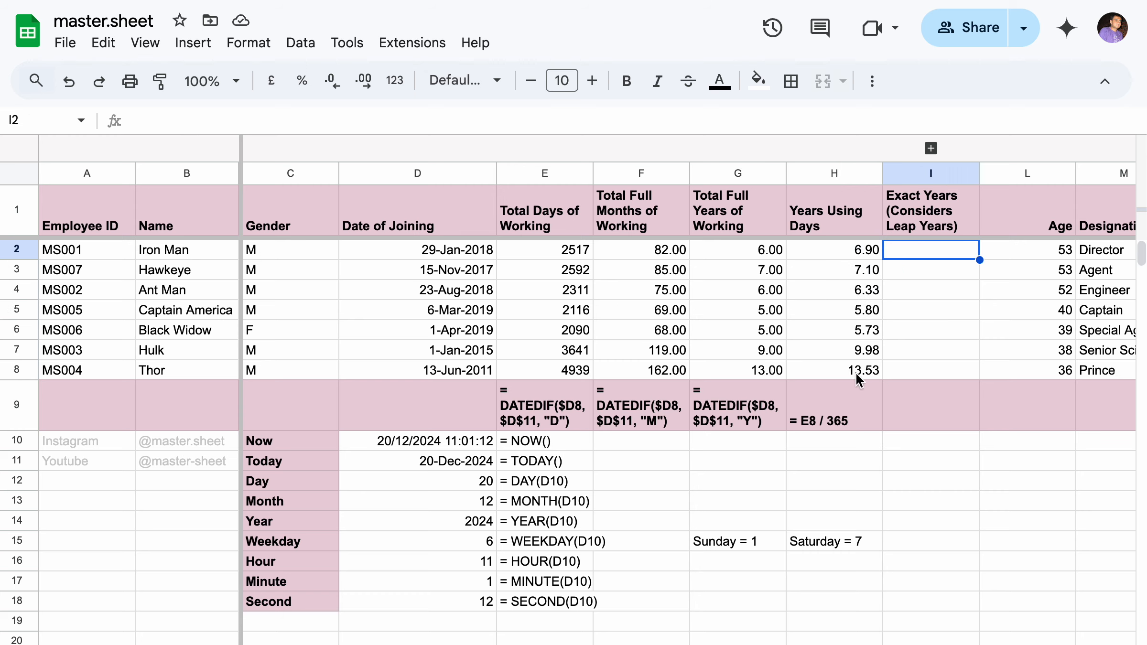
{"action": "type", "text": "= YEAR"}
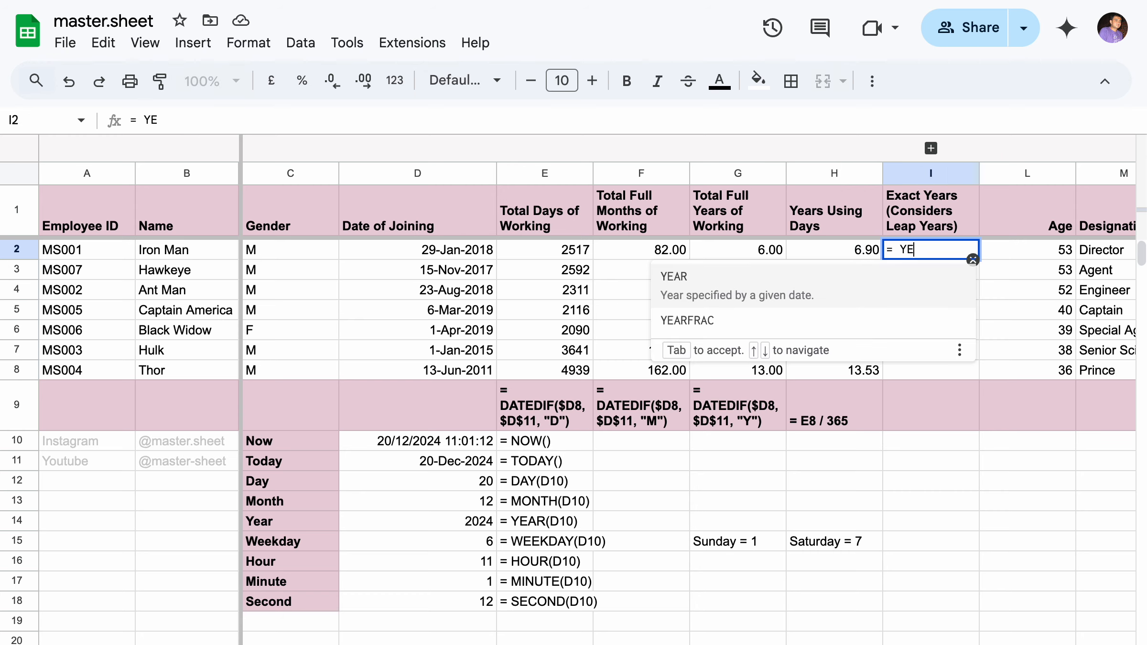
{"action": "left_click", "coordinate": [740, 324]}
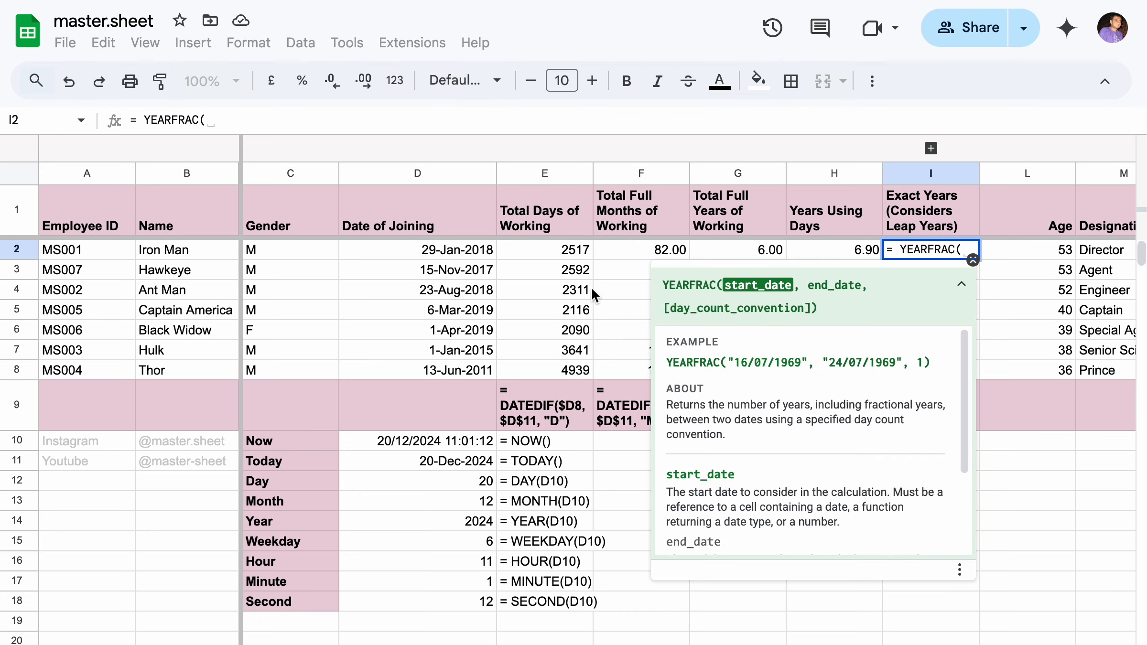
{"action": "left_click", "coordinate": [448, 248]}
{"action": "type", "text": ","}
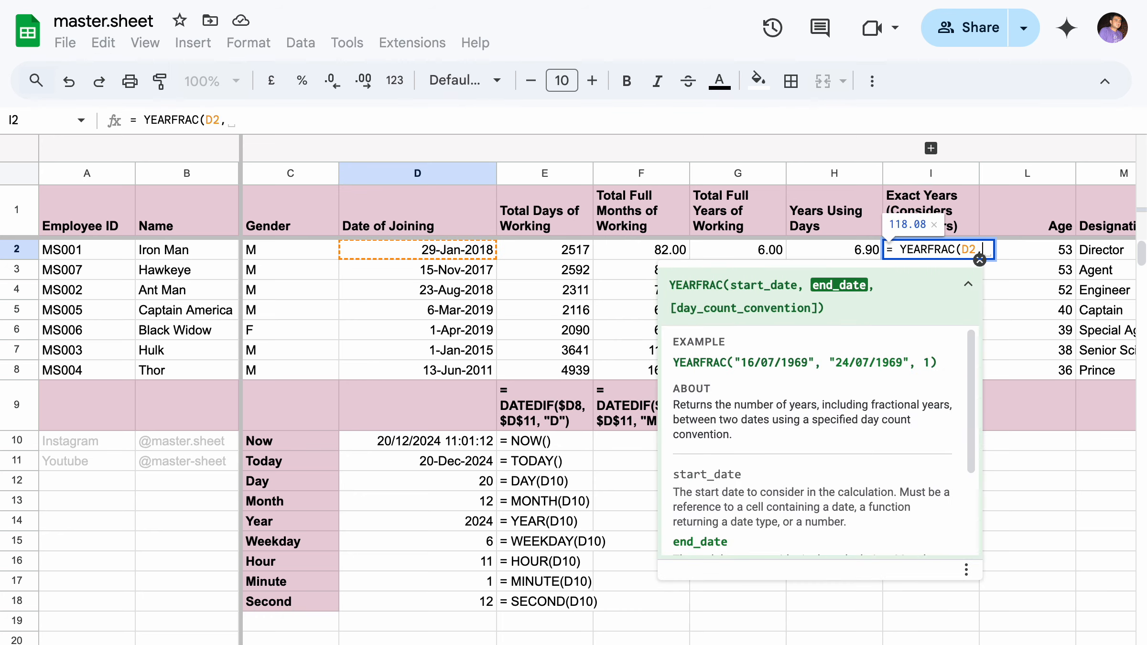
{"action": "left_click", "coordinate": [420, 462]}
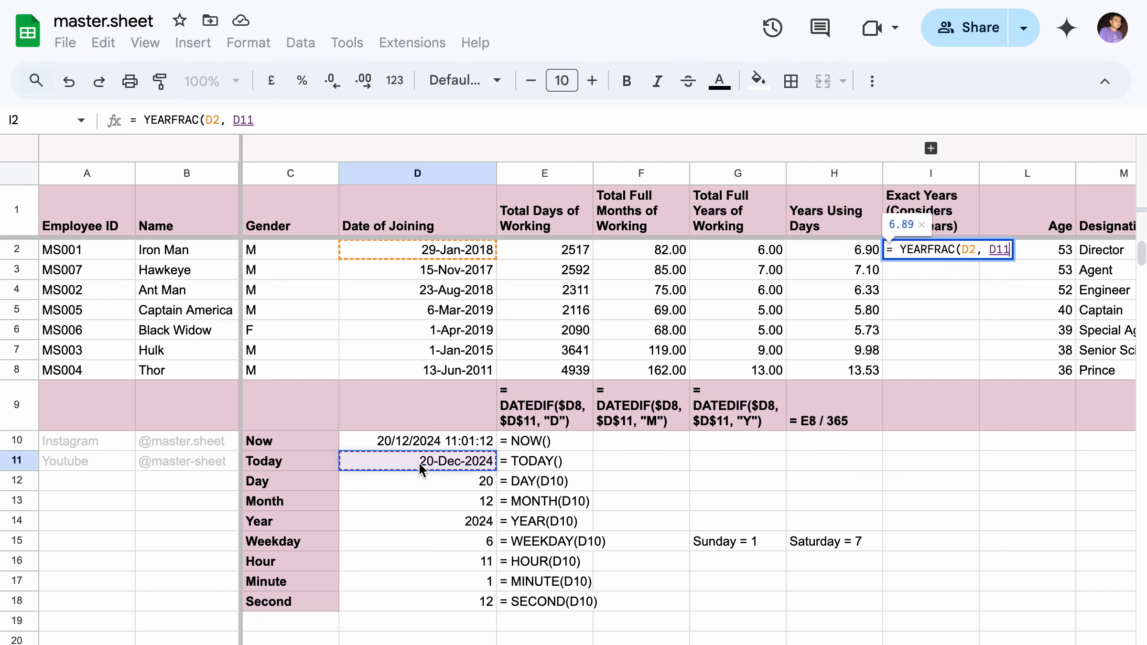
{"action": "type", "text": ","}
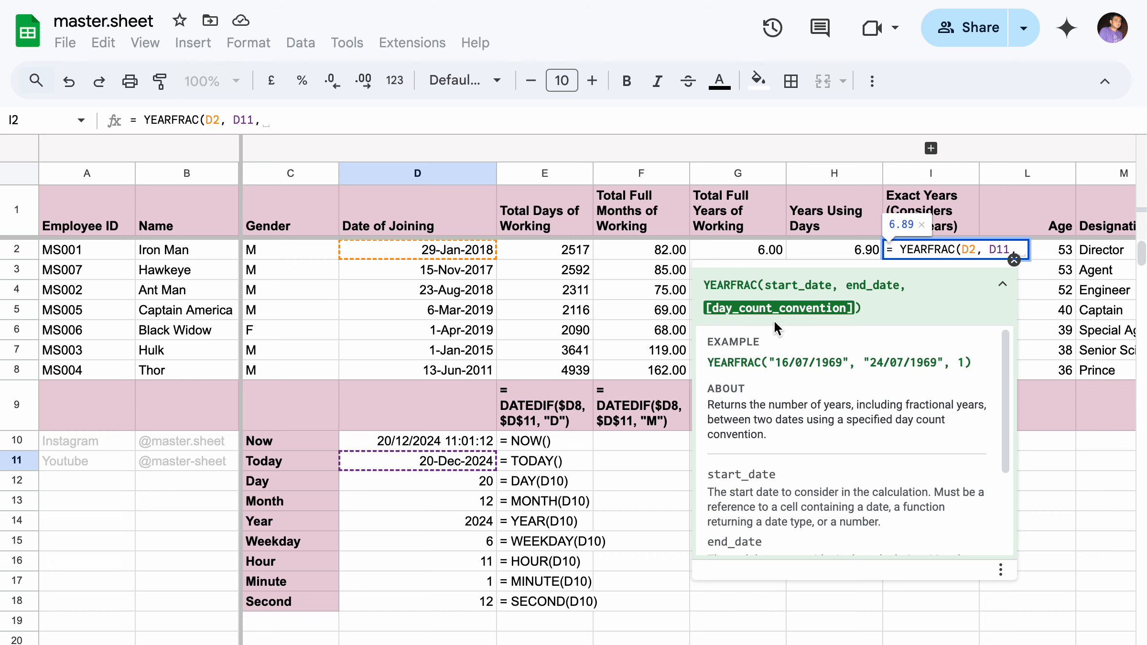
{"action": "key", "text": "BackSpace"}
{"action": "key", "text": "BackSpace"}
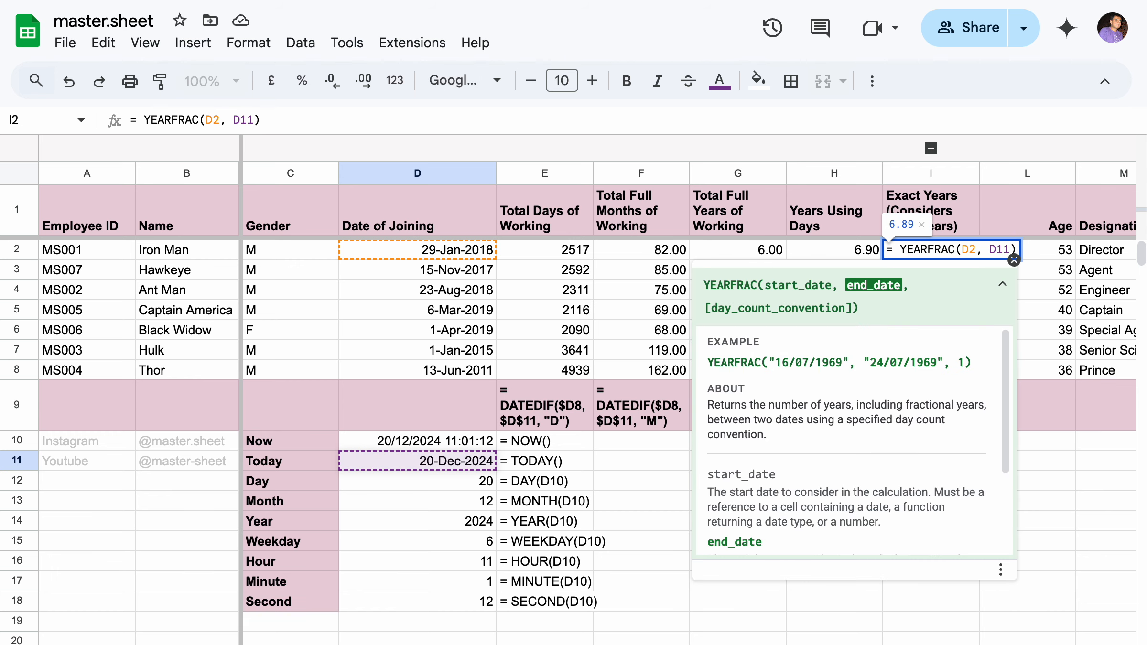
Make the end date in I2's YEARFRAC formula absolute as $D$11 and fill the formula down to I8.
{"action": "key", "text": "F4"}
{"action": "key", "text": "F4"}
{"action": "key", "text": "F4"}
{"action": "key", "text": "F4"}
{"action": "key", "text": "F4"}
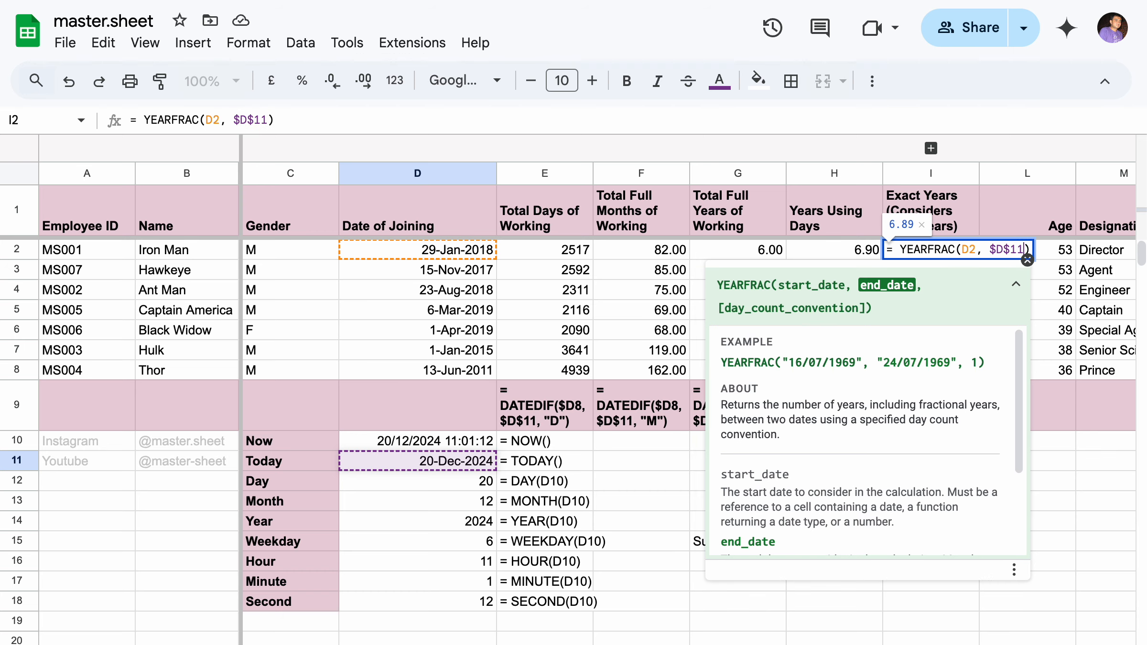
{"action": "key", "text": "Return"}
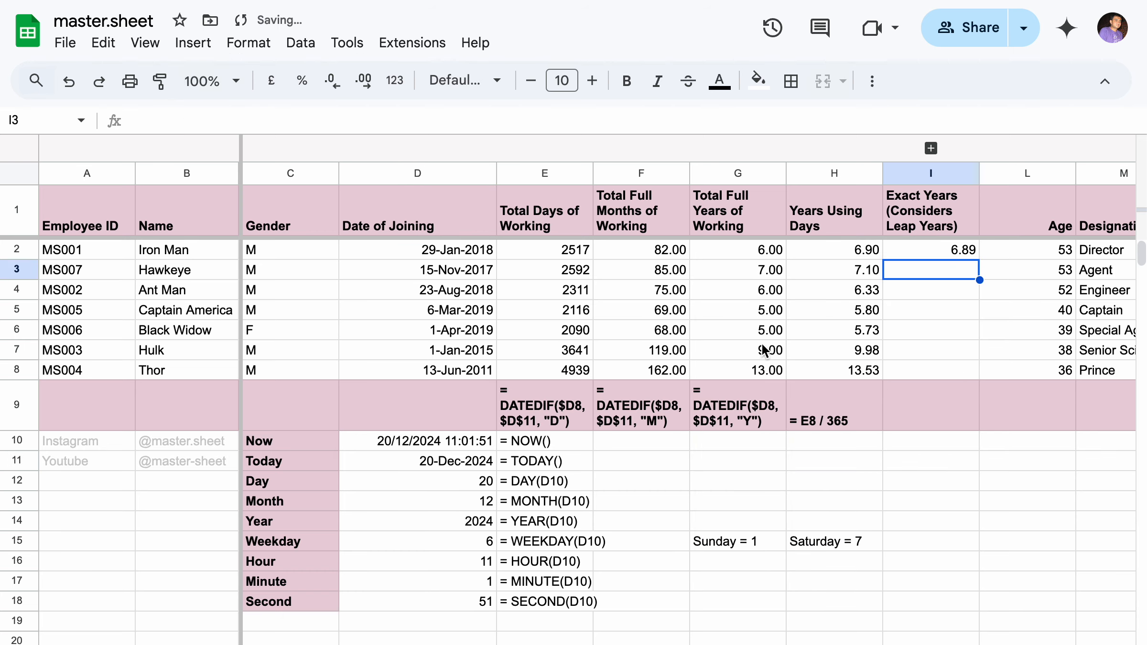
{"action": "left_click", "coordinate": [957, 252]}
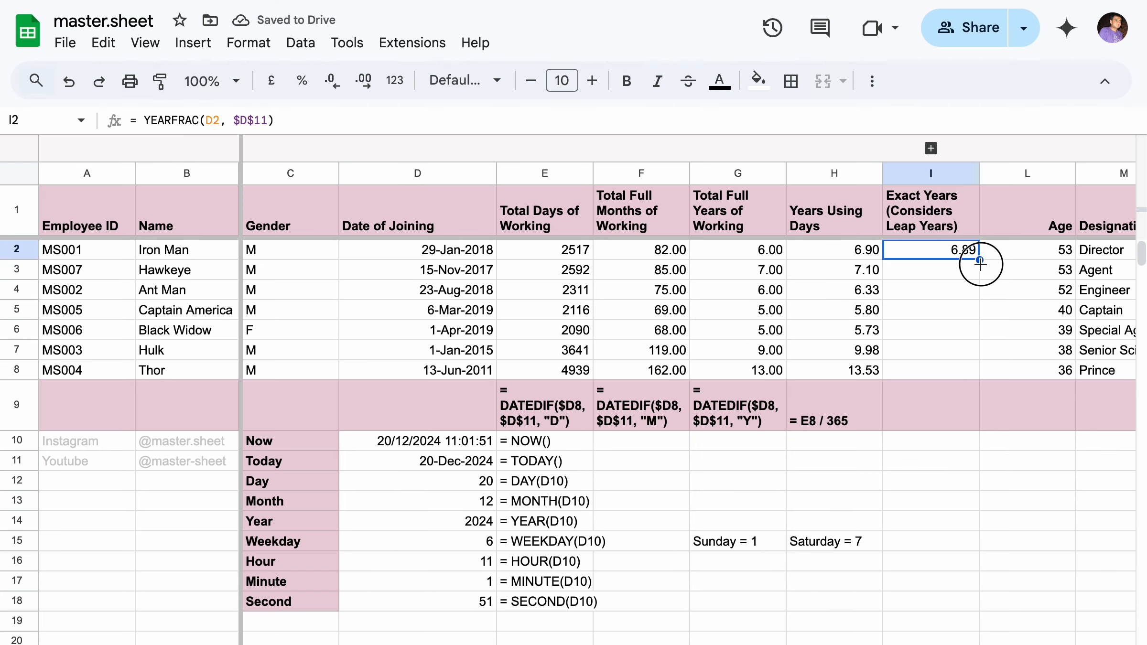
{"action": "left_click_drag", "start_coordinate": [979, 260], "coordinate": [962, 372]}
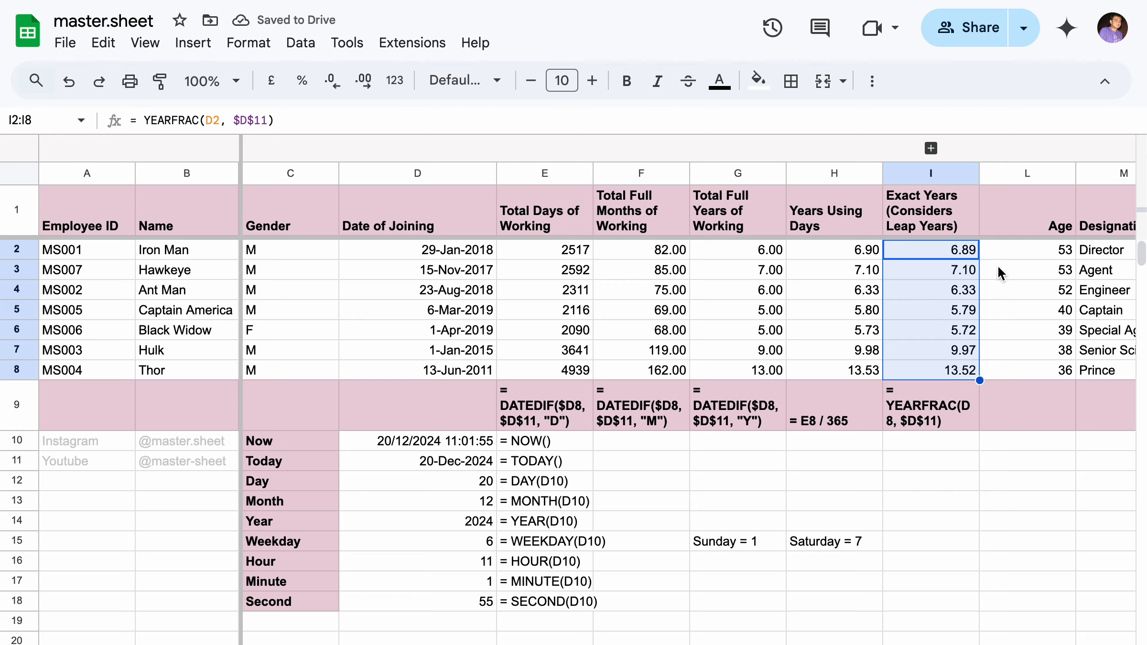
{"action": "left_click_drag", "start_coordinate": [873, 252], "coordinate": [928, 372]}
{"action": "left_click", "coordinate": [945, 368]}
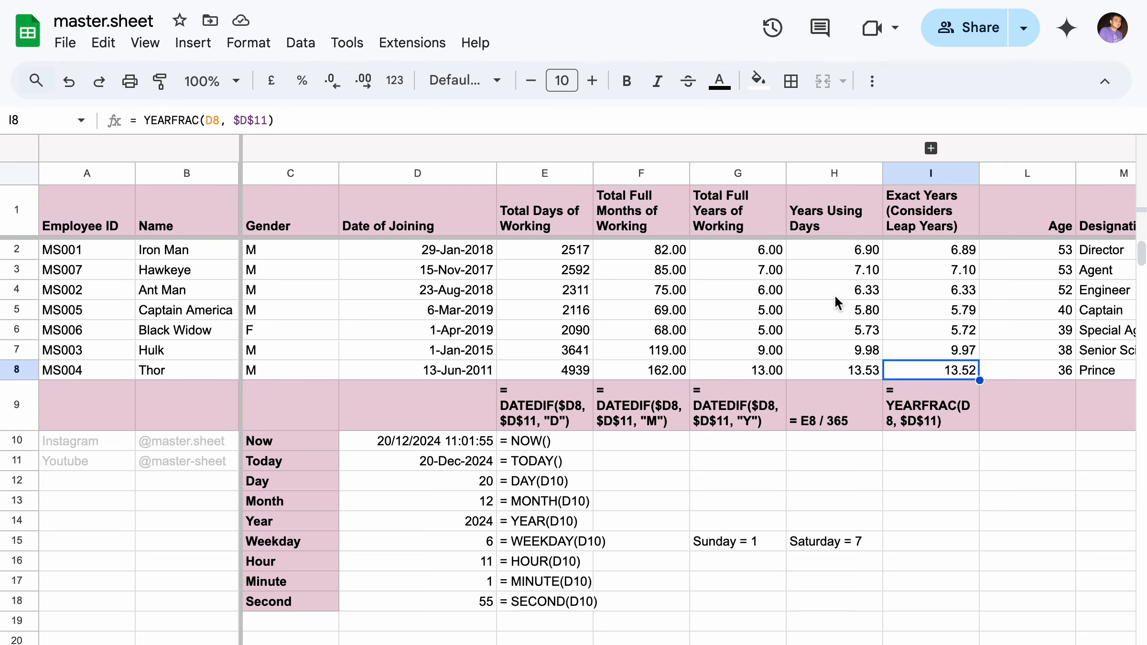
Expand the collapsed column group beside Exact Years to show columns J and K.
{"action": "scroll", "coordinate": [835, 295], "scroll_direction": "right", "scroll_amount": 5}
{"action": "scroll", "coordinate": [803, 300], "scroll_direction": "up", "scroll_amount": 1}
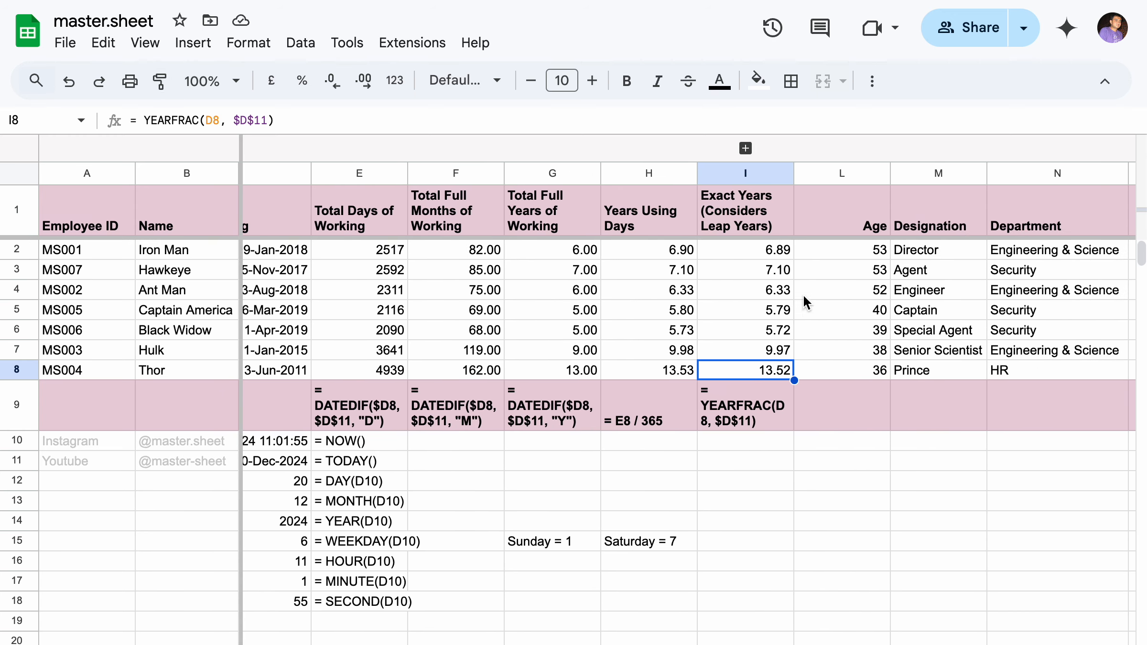
{"action": "left_click", "coordinate": [745, 147]}
{"action": "scroll", "coordinate": [787, 314], "scroll_direction": "right", "scroll_amount": 4}
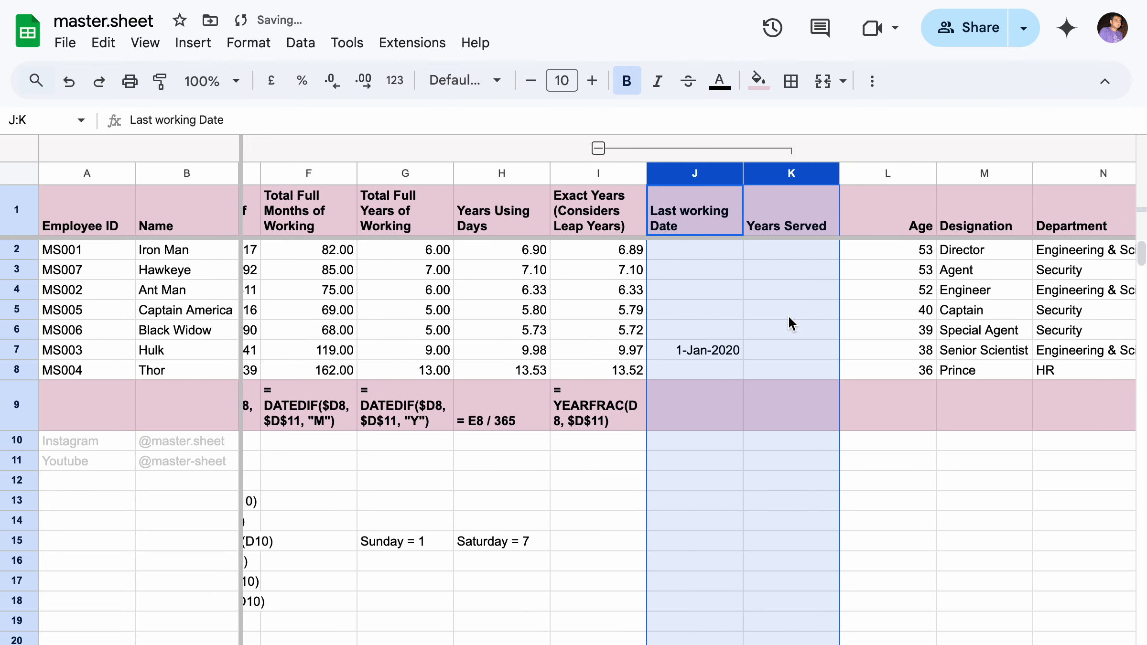
Begin a DATEDIF formula in K7 under Years Served with the joining date D7 as the start date.
{"action": "left_click", "coordinate": [735, 342]}
{"action": "scroll", "coordinate": [736, 344], "scroll_direction": "up", "scroll_amount": 1}
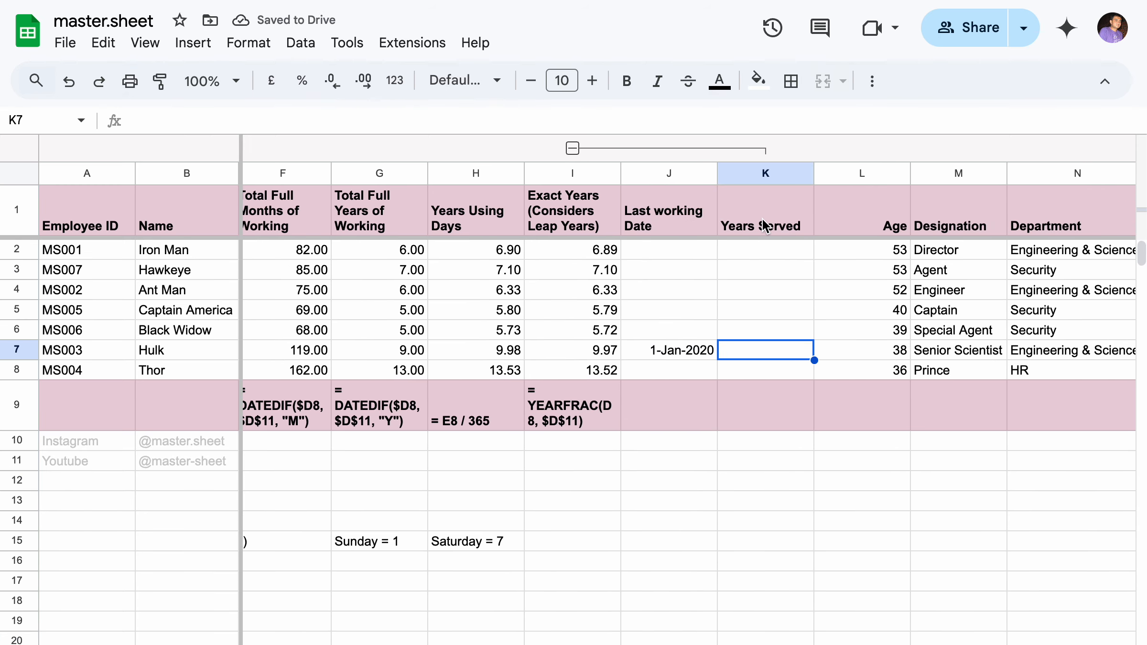
{"action": "scroll", "coordinate": [754, 353], "scroll_direction": "left", "scroll_amount": 2}
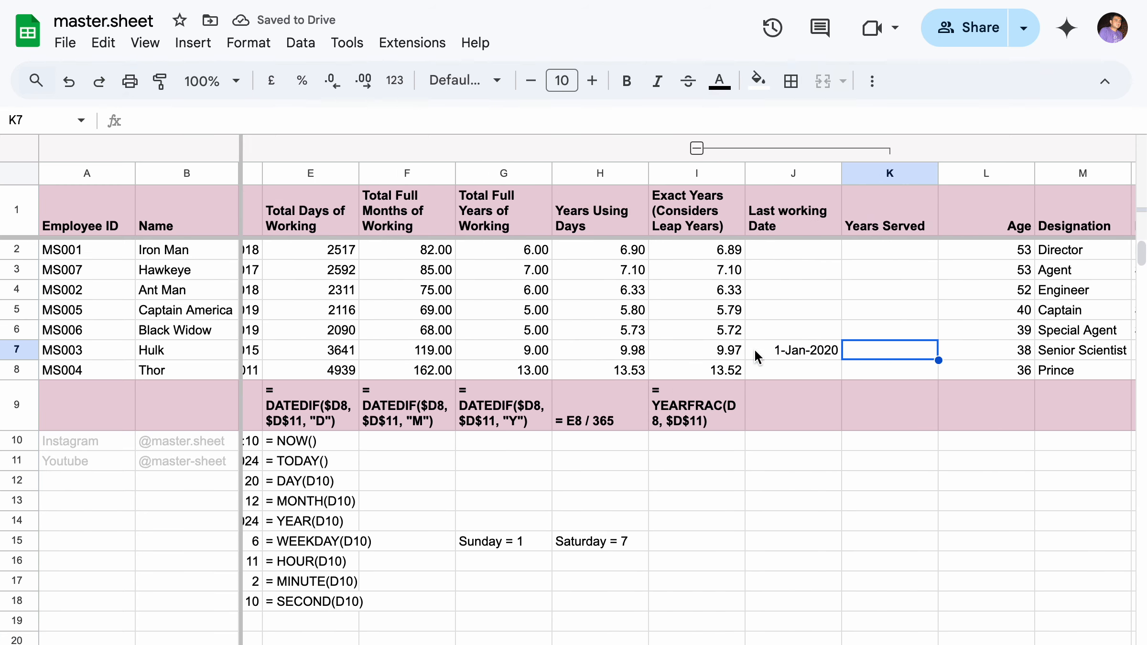
{"action": "type", "text": "= DATE"}
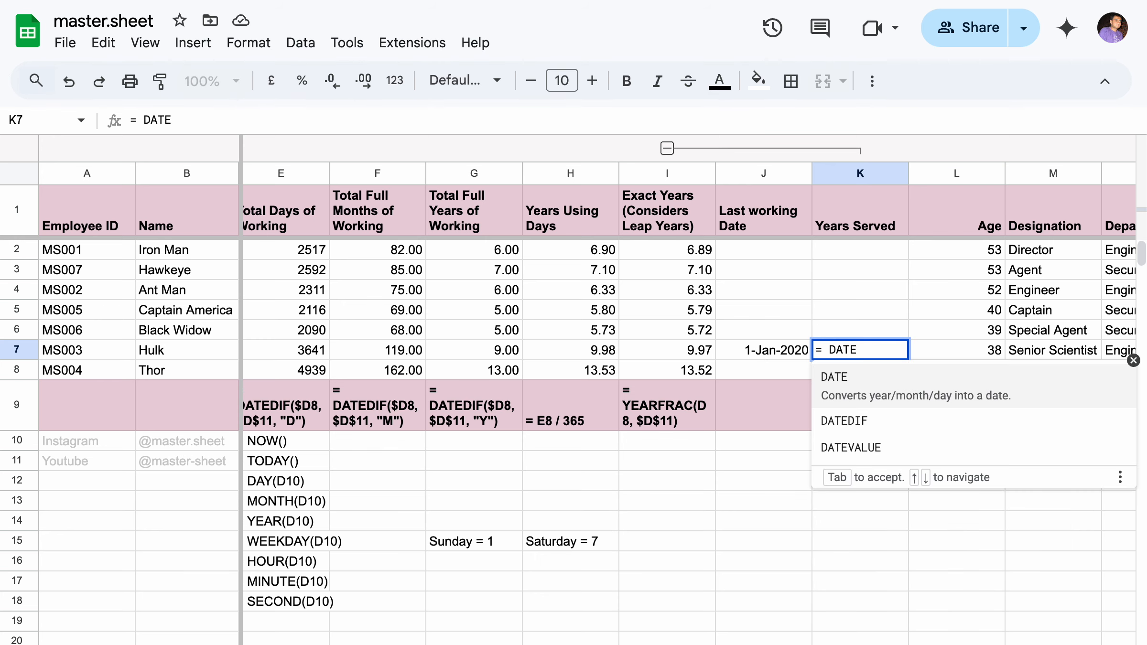
{"action": "key", "text": "Down"}
{"action": "key", "text": "Tab"}
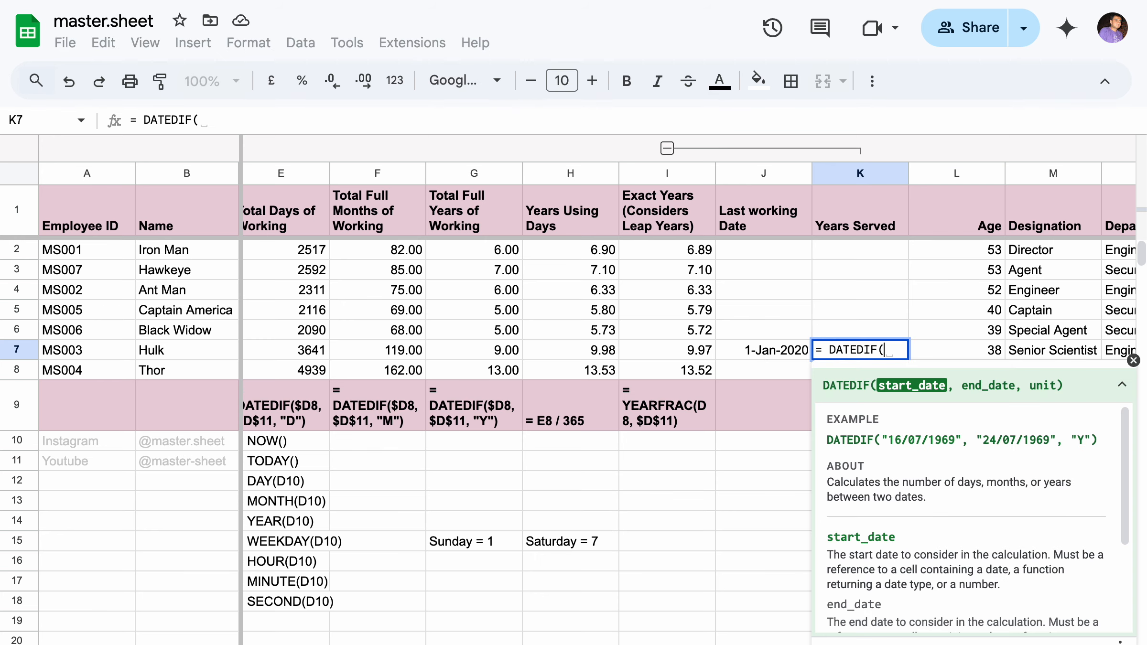
{"action": "scroll", "coordinate": [655, 374], "scroll_direction": "left", "scroll_amount": 3}
{"action": "left_click", "coordinate": [451, 348]}
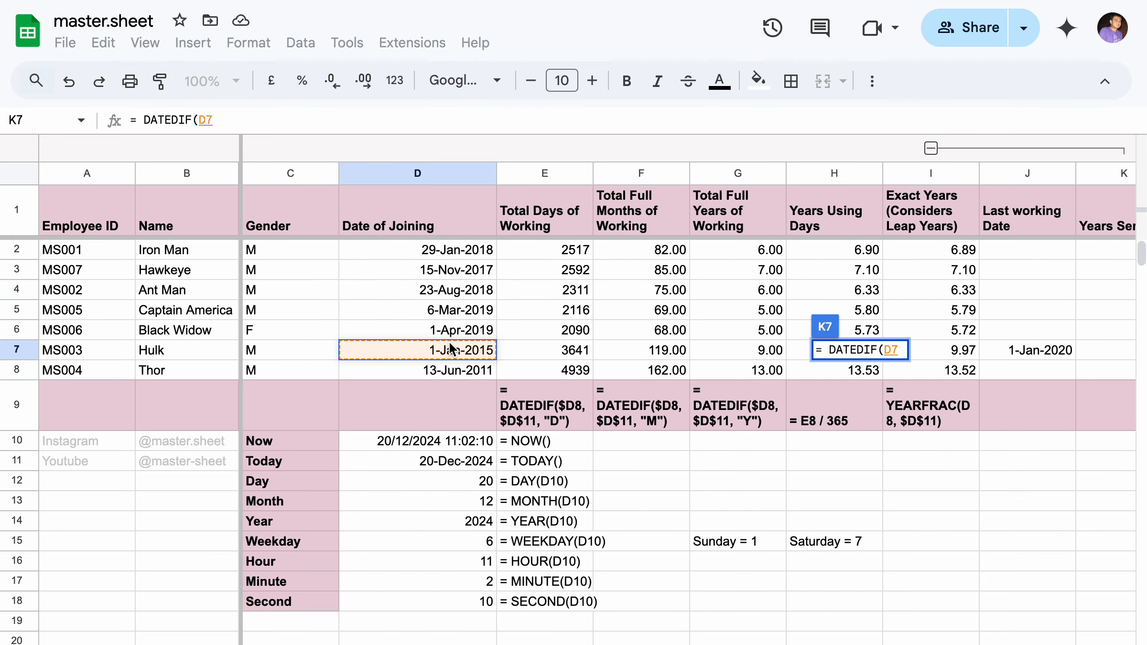
Complete the DATEDIF formula in K7 with the last working date J7 as end date and "Y" as unit.
{"action": "type", "text": ","}
{"action": "scroll", "coordinate": [661, 356], "scroll_direction": "right", "scroll_amount": 4}
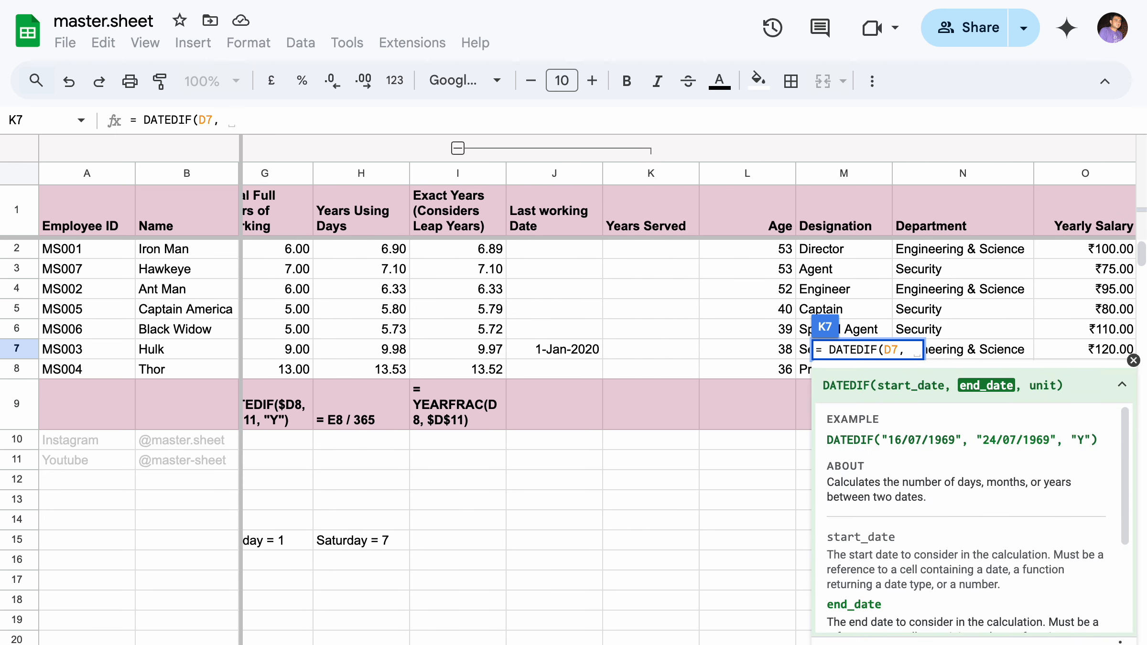
{"action": "left_click", "coordinate": [567, 348]}
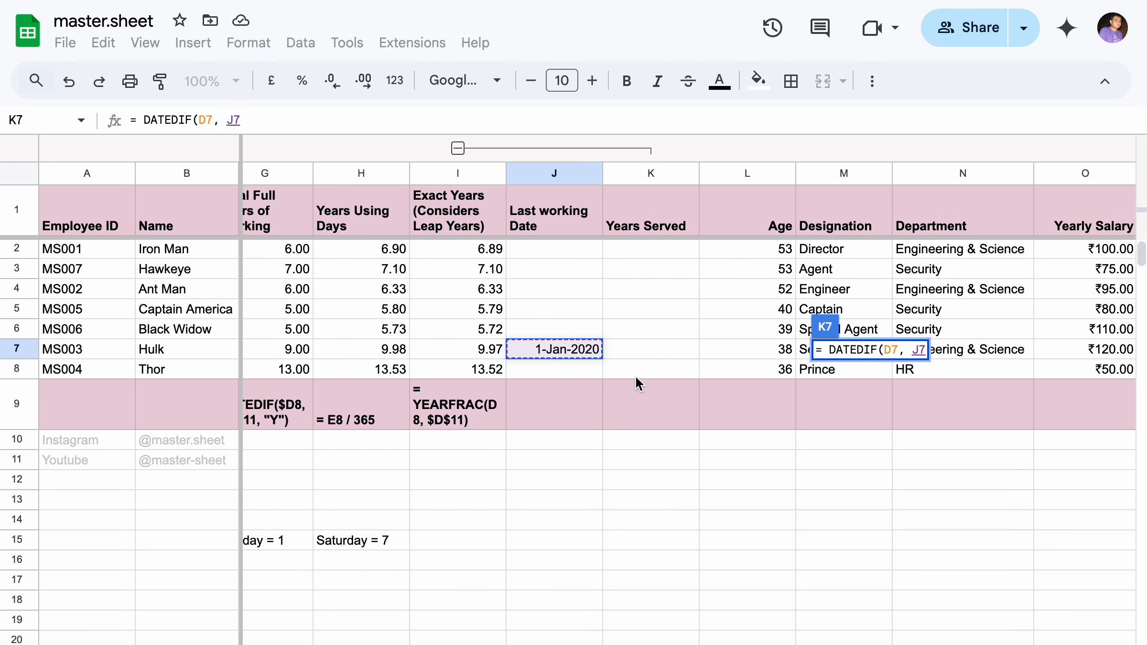
{"action": "type", "text": ", \""}
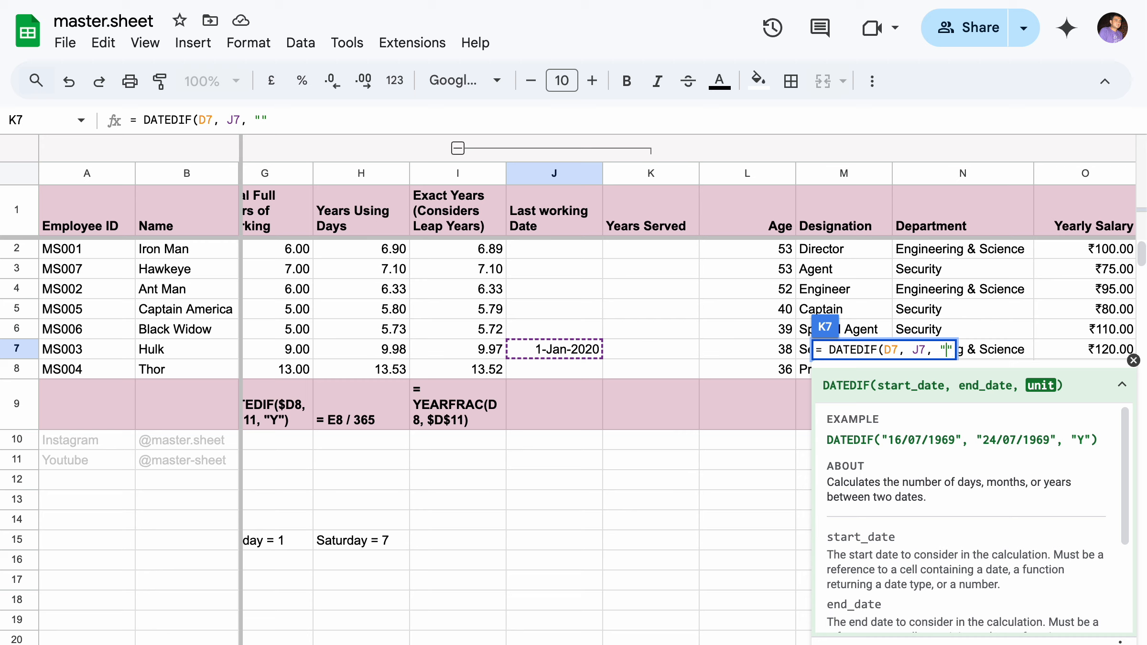
{"action": "type", "text": "Y"}
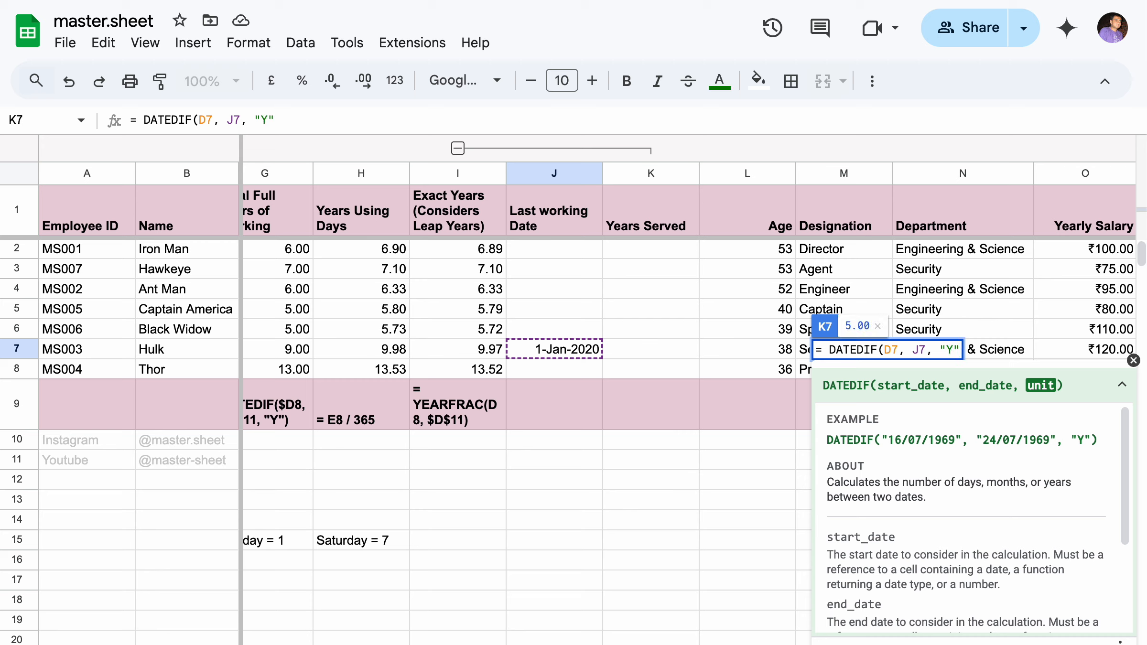
{"action": "type", "text": "\")"}
{"action": "key", "text": "Return"}
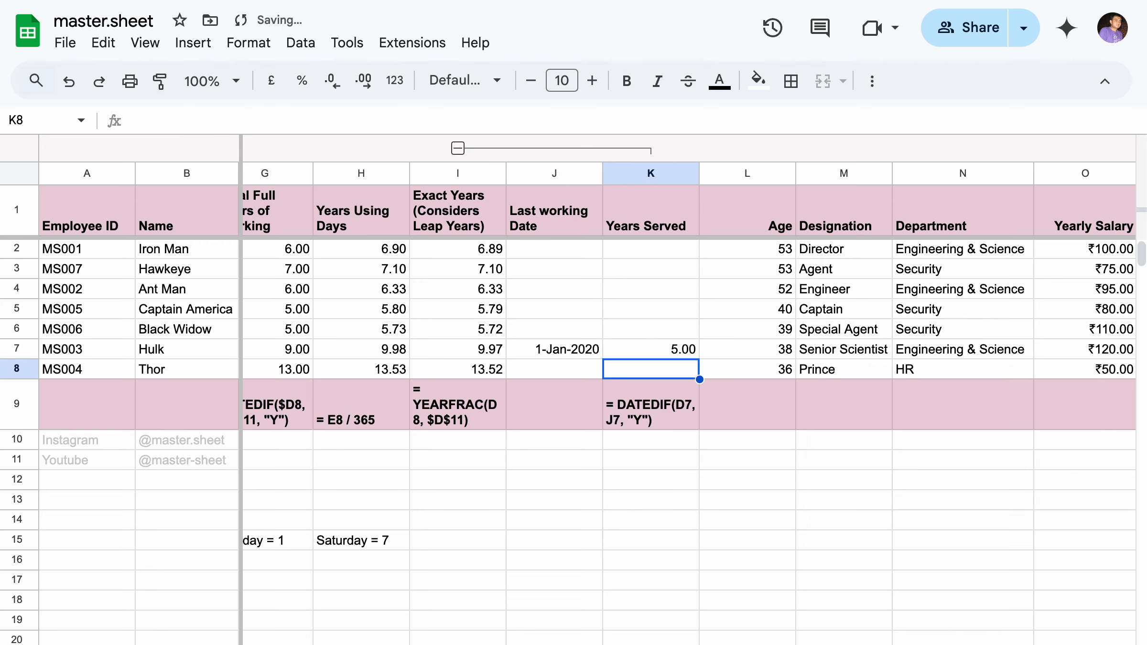
Remove the "Y" unit argument from the formula in K7, keeping only D7 and J7.
{"action": "left_click", "coordinate": [674, 349]}
{"action": "scroll", "coordinate": [677, 347], "scroll_direction": "left", "scroll_amount": 1}
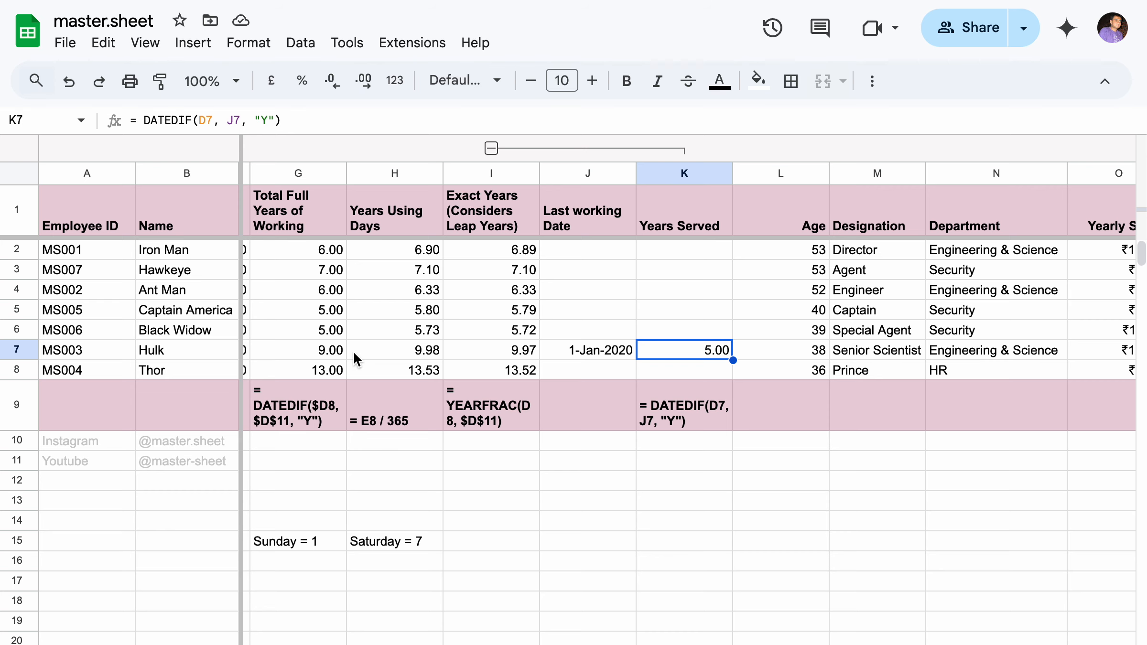
{"action": "key", "text": "Return"}
{"action": "key", "text": "Left"}
{"action": "key", "text": "BackSpace"}
{"action": "key", "text": "BackSpace"}
{"action": "key", "text": "BackSpace"}
{"action": "key", "text": "BackSpace"}
{"action": "key", "text": "BackSpace"}
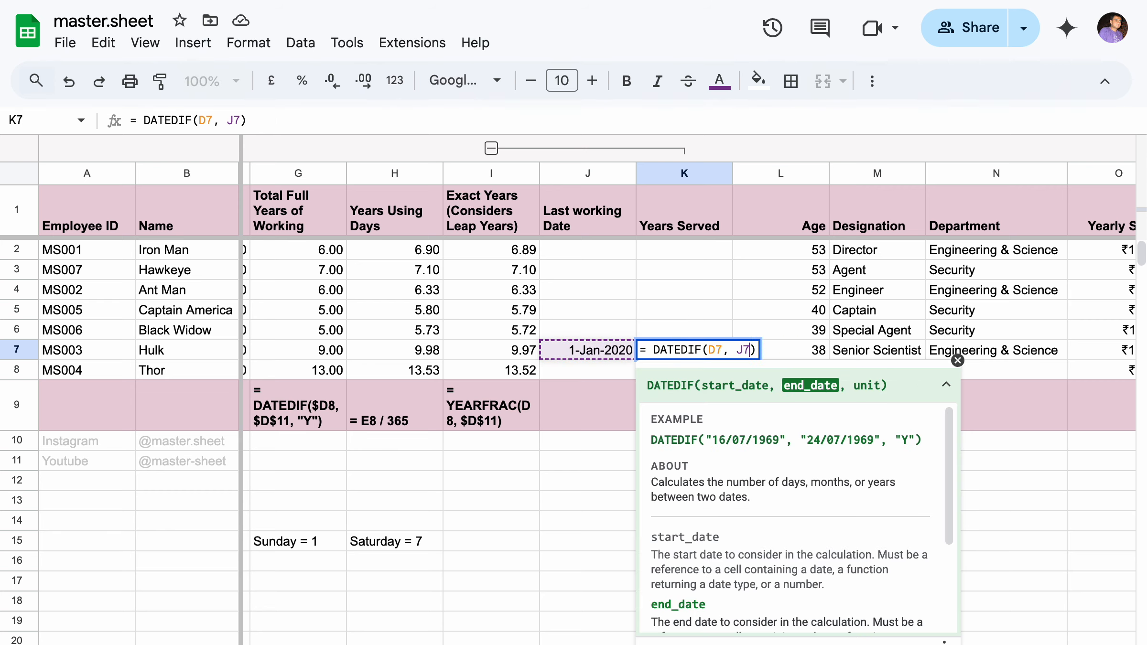
Replace the function name DATEDIF with YEAR in K7's formula.
{"action": "key", "text": "alt+Left"}
{"action": "key", "text": "alt+Left"}
{"action": "key", "text": "alt+Left"}
{"action": "key", "text": "alt+shift+Right"}
{"action": "type", "text": "YEAR"}
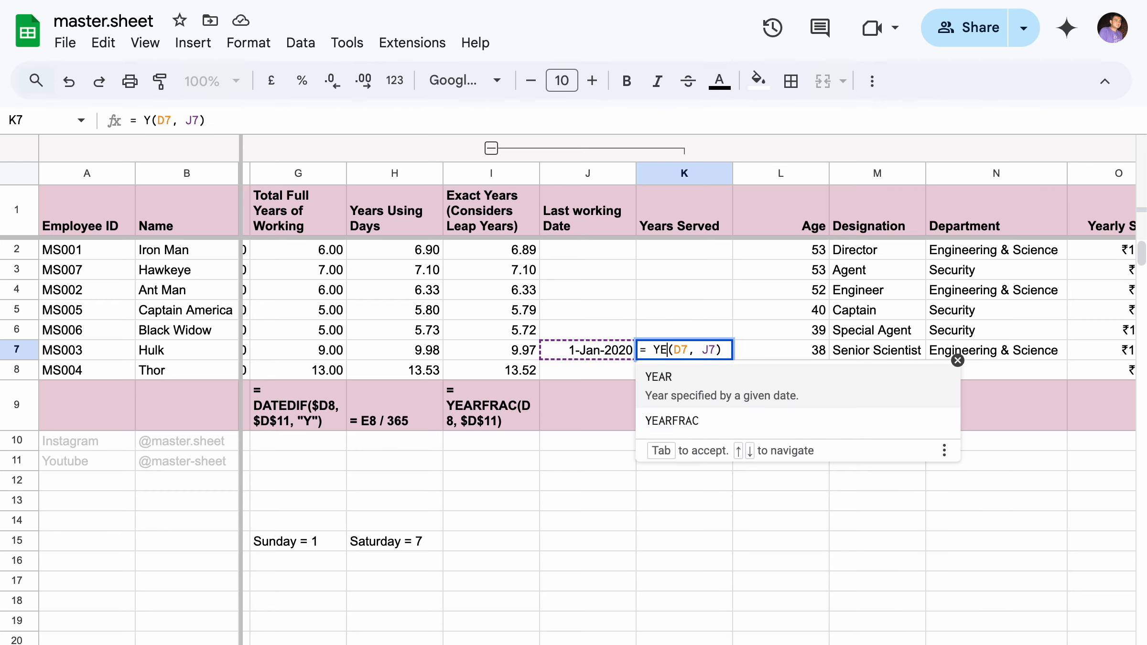
{"action": "key", "text": "Return"}
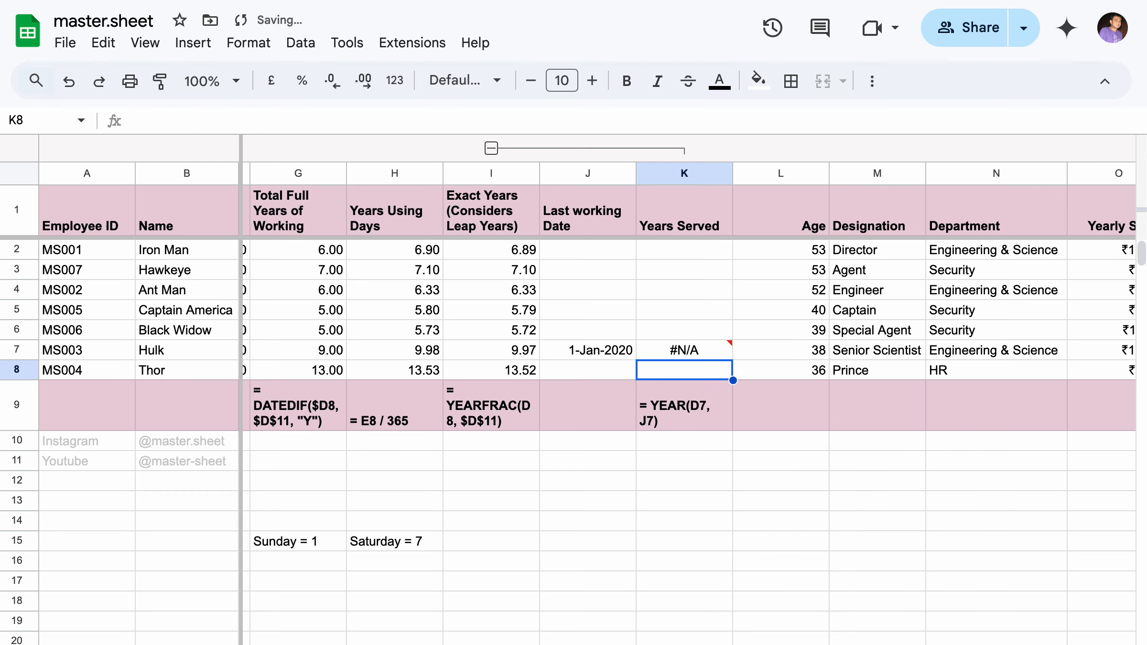
Replace the YEAR function in K7's formula with YEARFRAC, keeping D7 and J7 as its arguments.
{"action": "key", "text": "Up"}
{"action": "key", "text": "Return"}
{"action": "key", "text": "alt+Left"}
{"action": "key", "text": "alt+Left"}
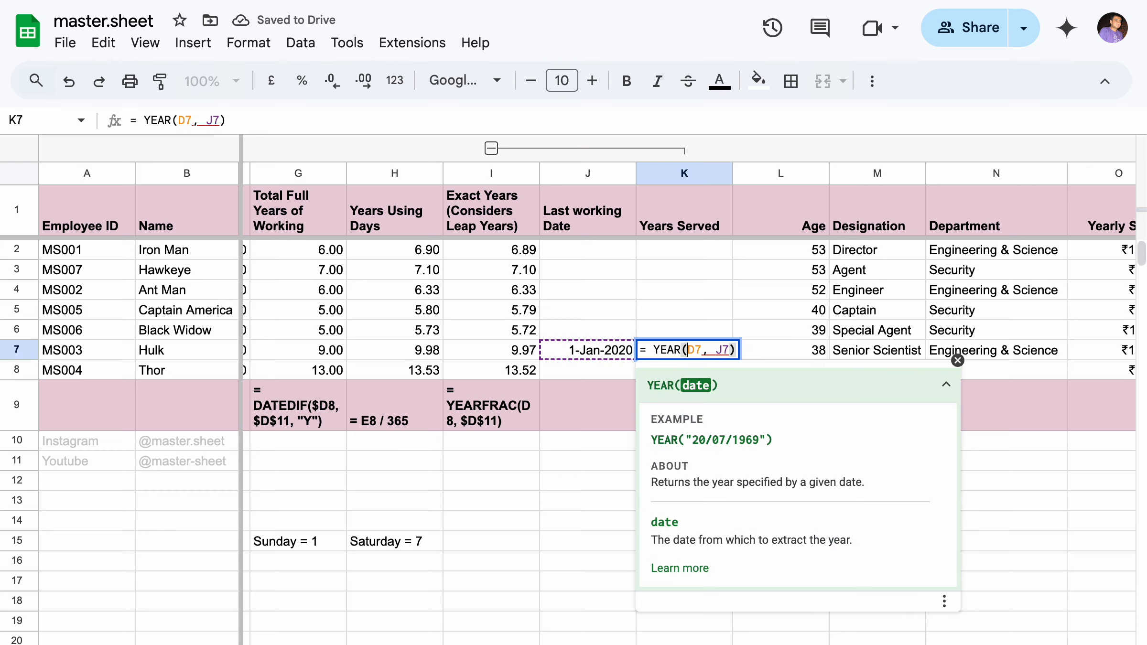
{"action": "key", "text": "Left"}
{"action": "type", "text": "FR"}
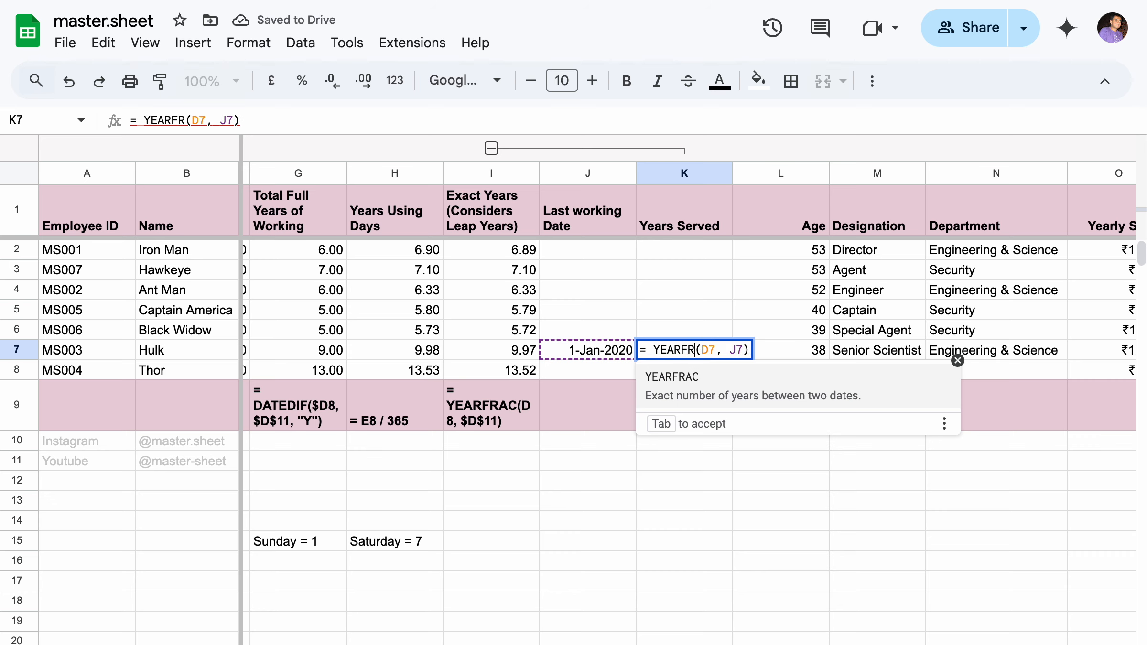
{"action": "key", "text": "Tab"}
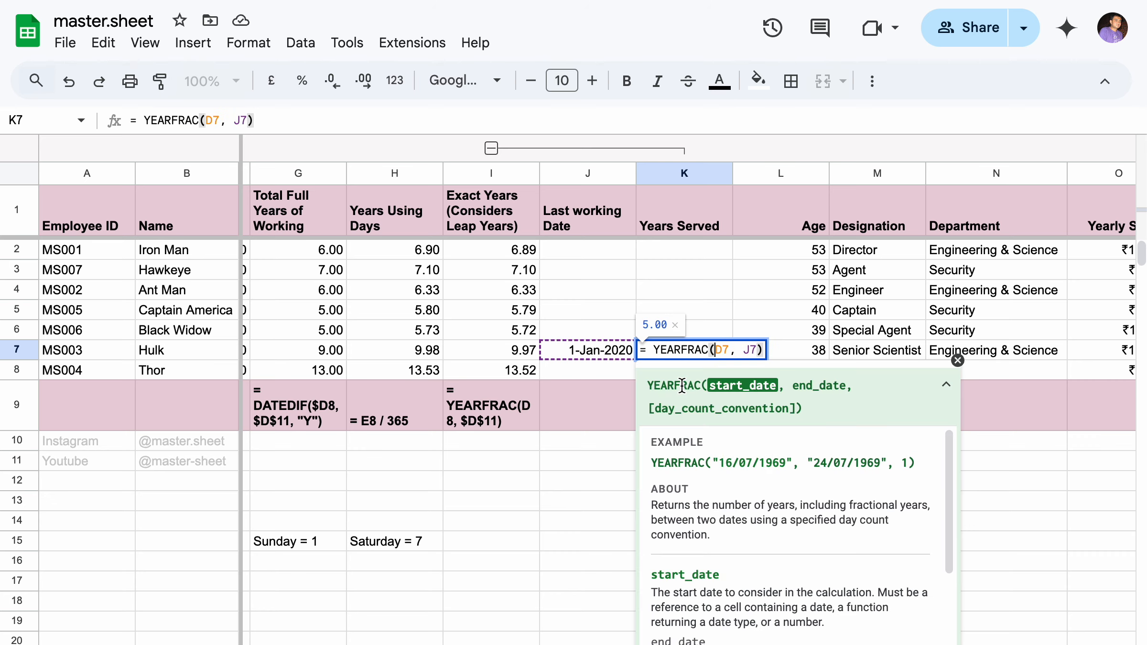
{"action": "key", "text": "Return"}
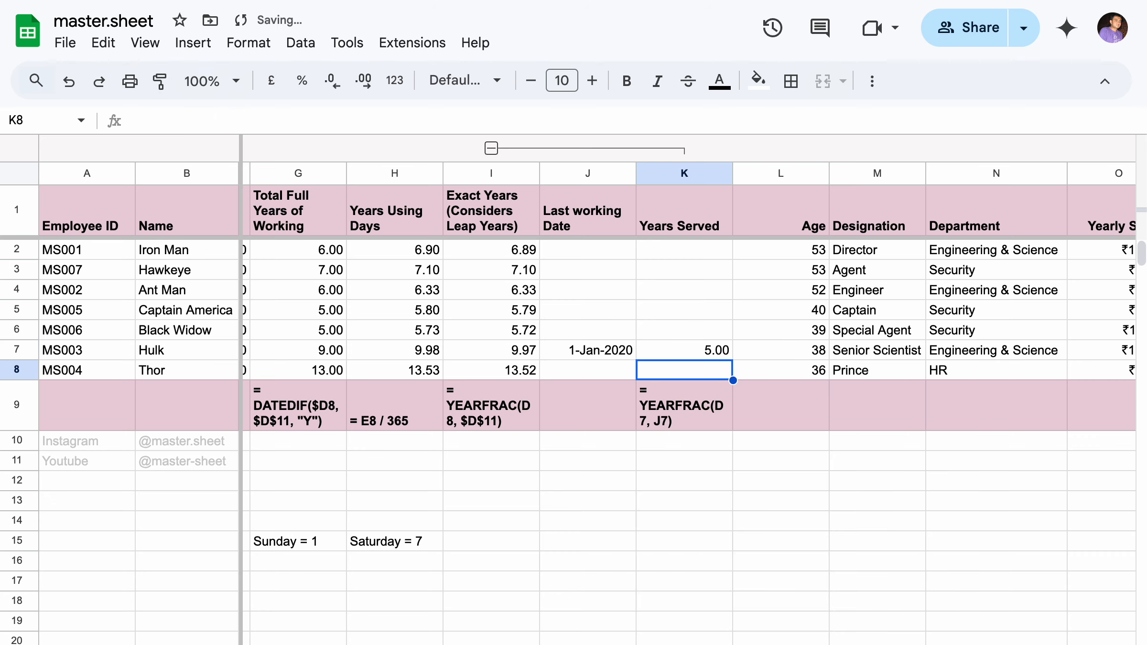
Change Hulk's last working date in J7 to 23-Jan-2020 using the date picker.
{"action": "left_click", "coordinate": [691, 349]}
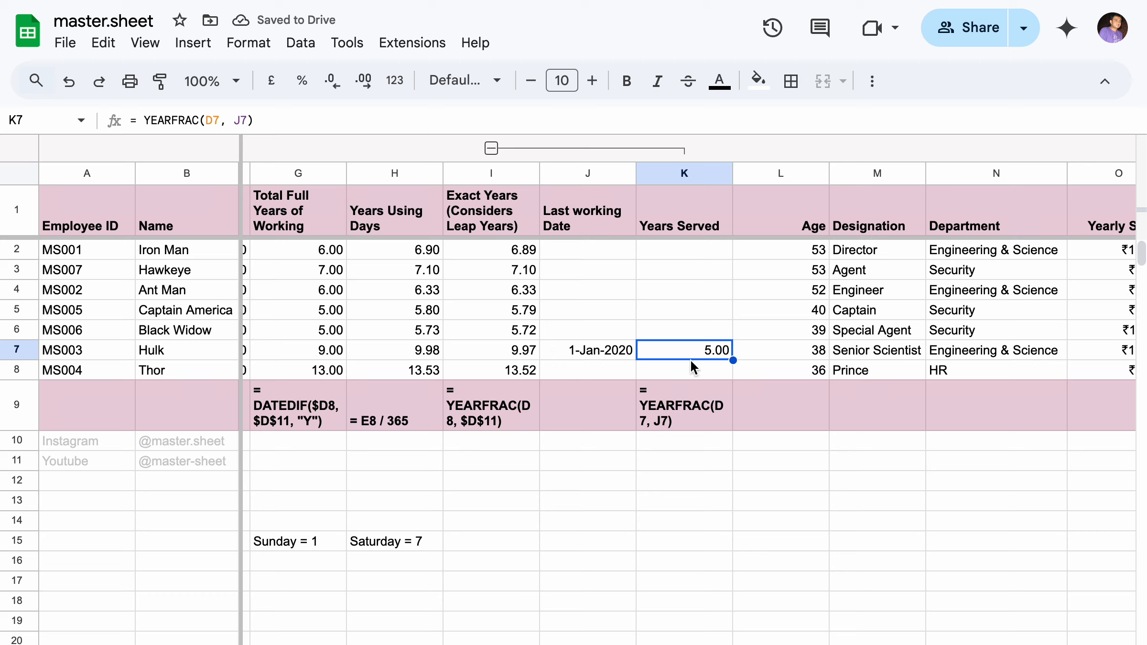
{"action": "double_click", "coordinate": [602, 352]}
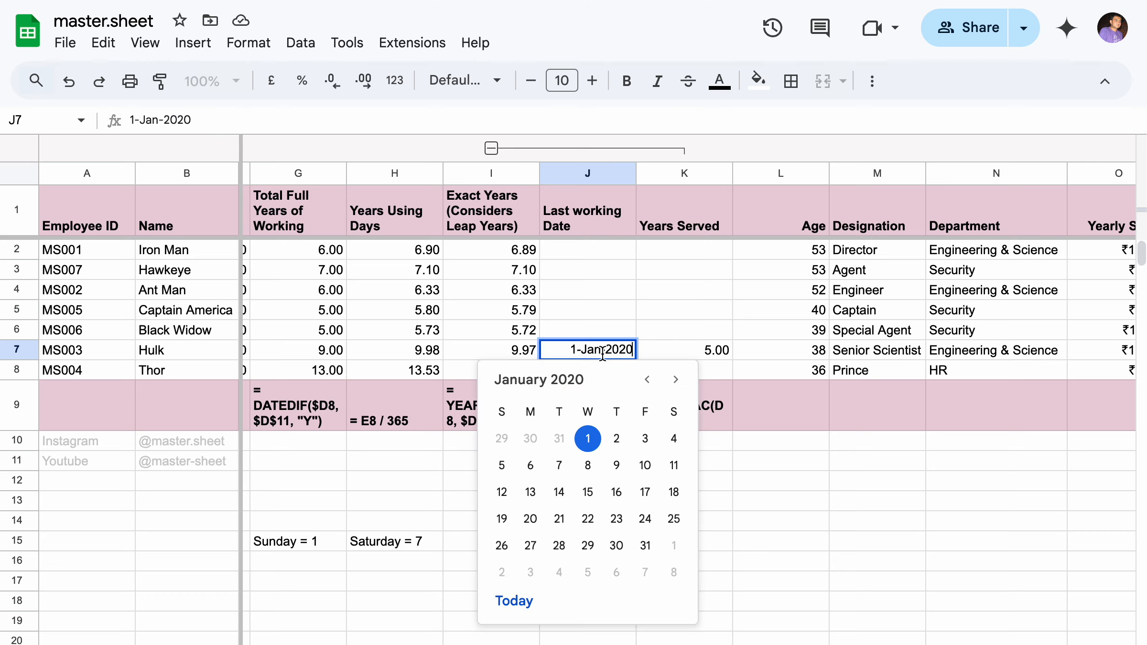
{"action": "left_click", "coordinate": [616, 518]}
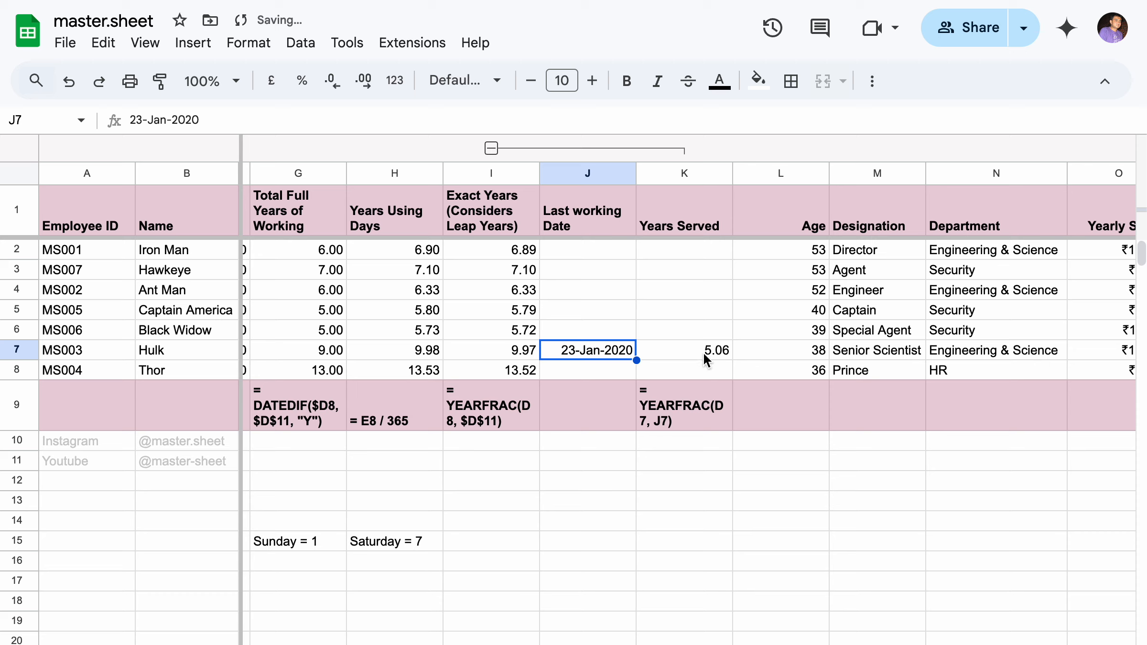
Set Hulk's last working date in J7 to 31-Jan-2020 and review the date columns across the sheet.
{"action": "double_click", "coordinate": [630, 351]}
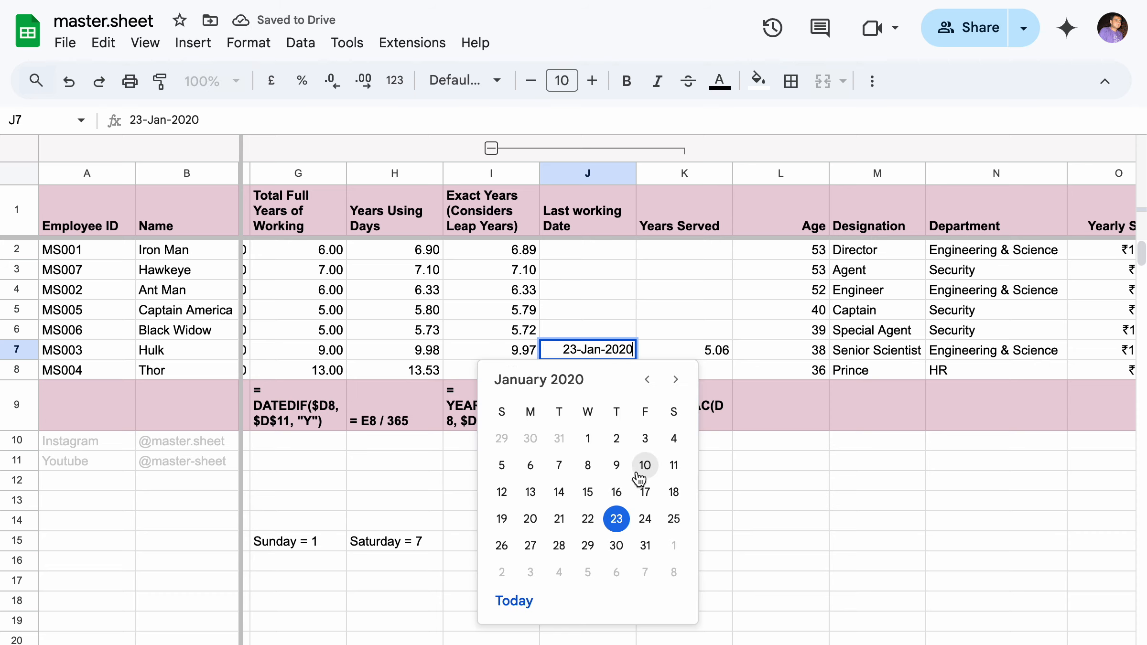
{"action": "left_click", "coordinate": [645, 546]}
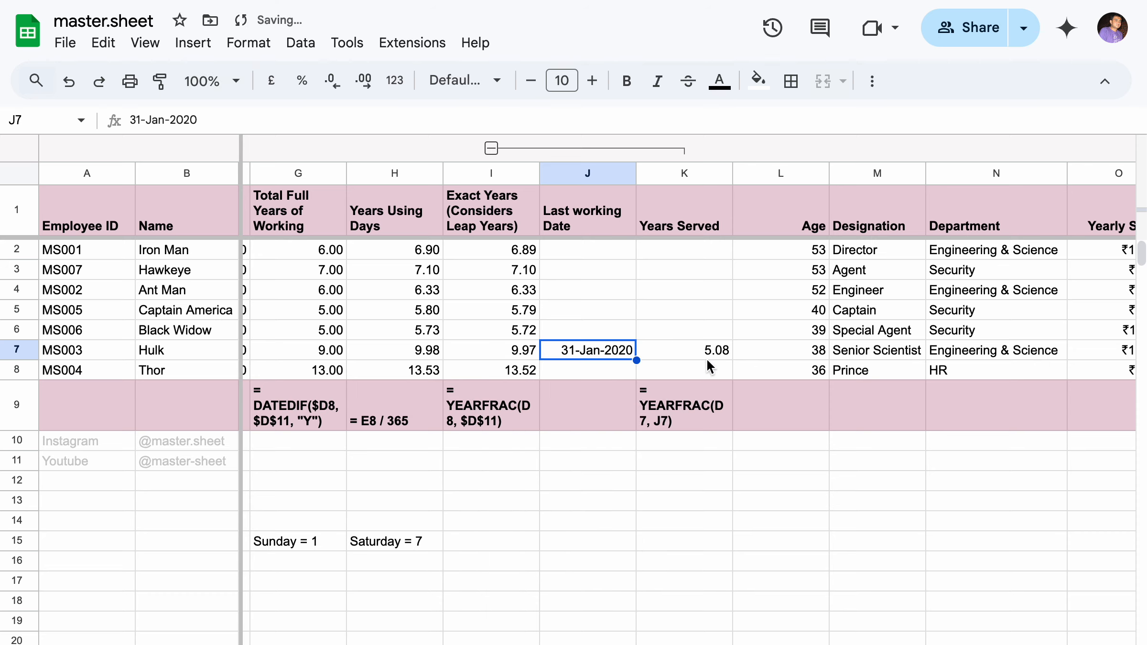
{"action": "scroll", "coordinate": [706, 357], "scroll_direction": "left", "scroll_amount": 10}
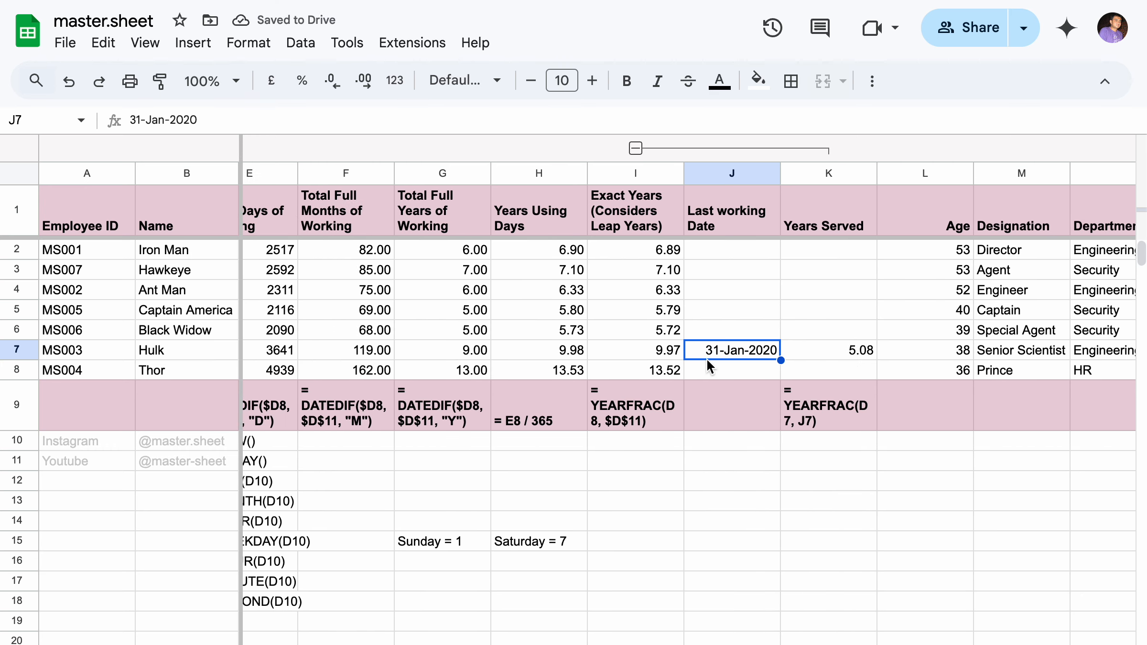
{"action": "scroll", "coordinate": [706, 358], "scroll_direction": "right", "scroll_amount": 1}
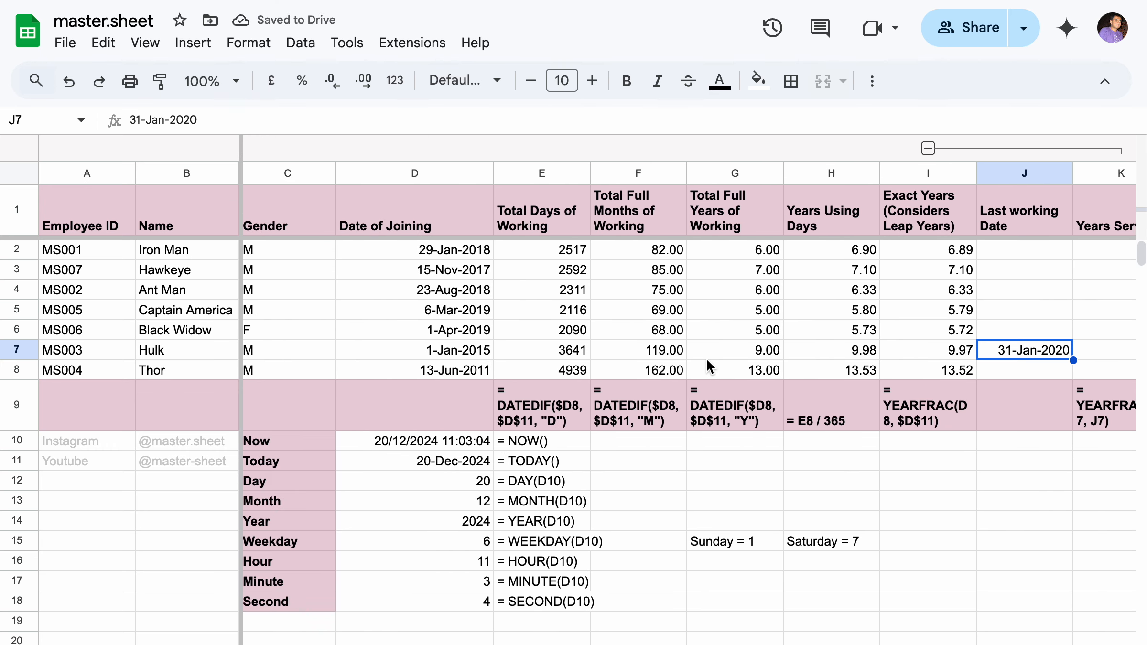
{"action": "scroll", "coordinate": [706, 357], "scroll_direction": "left", "scroll_amount": 1}
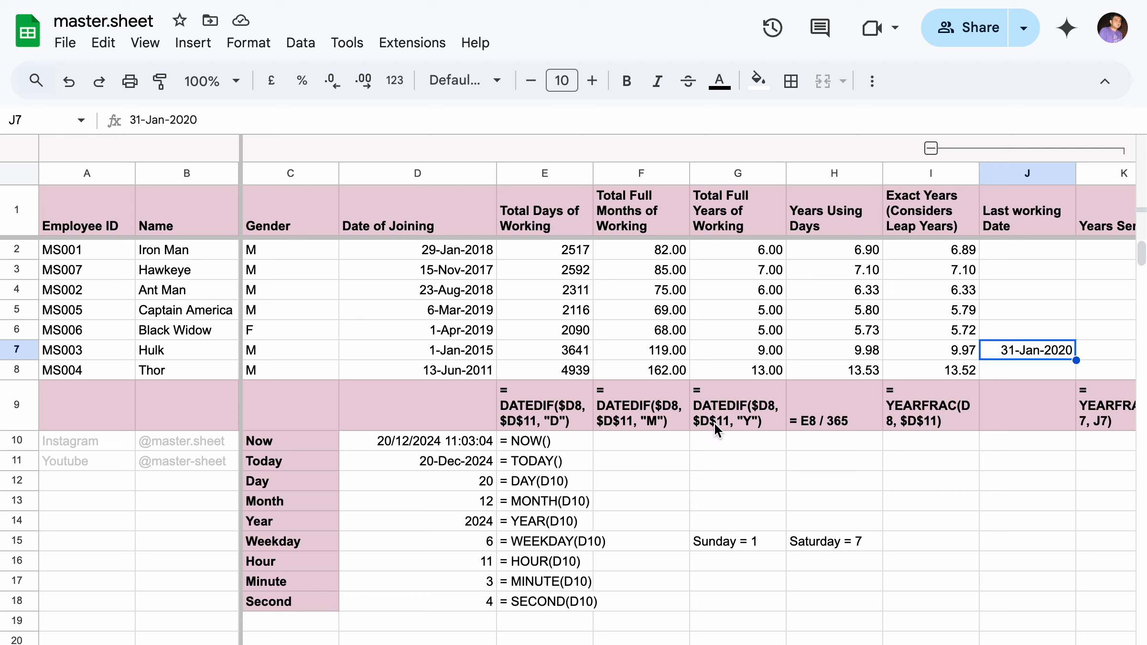